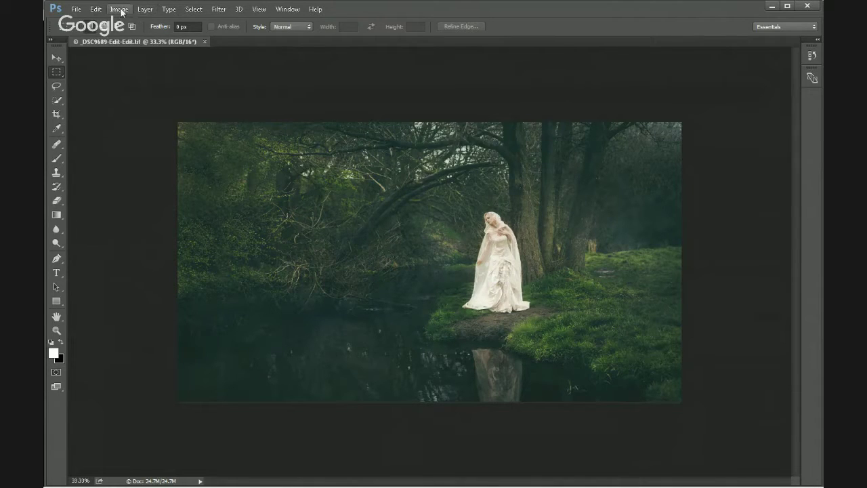
Resize the image from 2790×1546 to 1080 pixels wide (598 high) and fit it to the window.
left_click(121, 11)
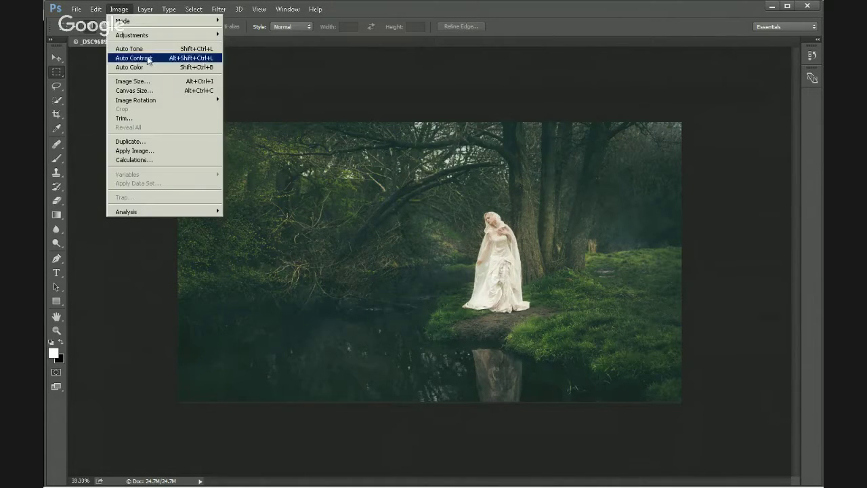
left_click(147, 83)
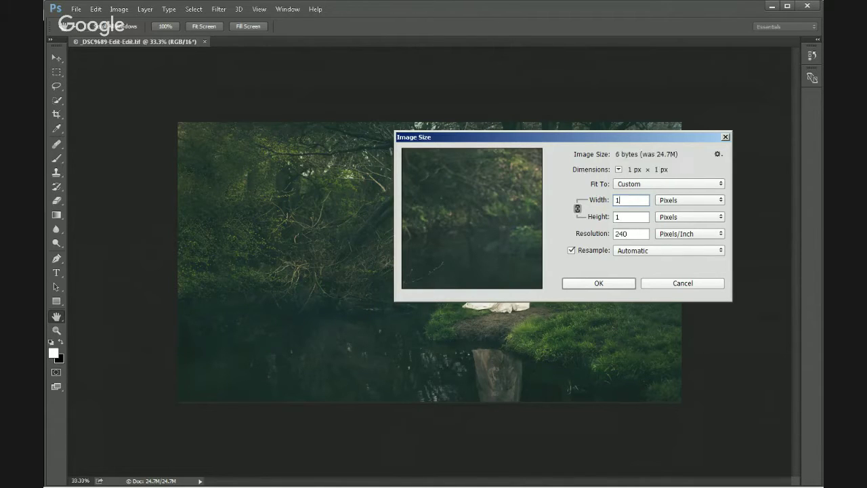
type("1080")
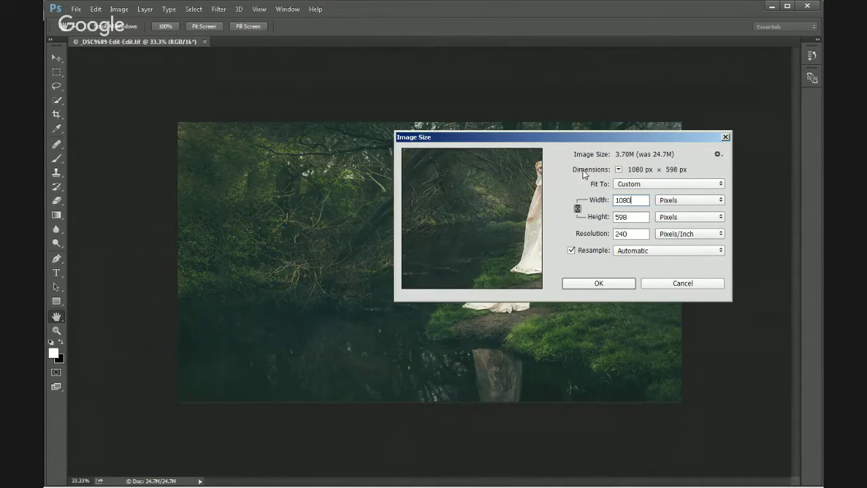
left_click(599, 283)
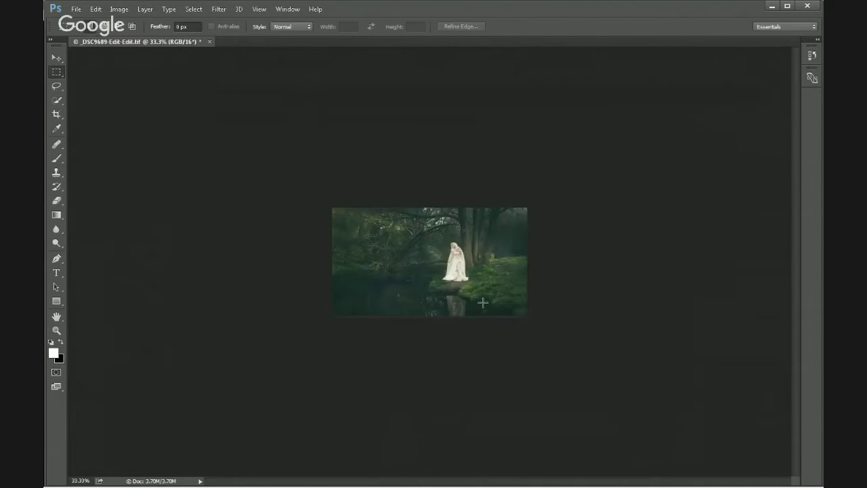
key("ctrl+0")
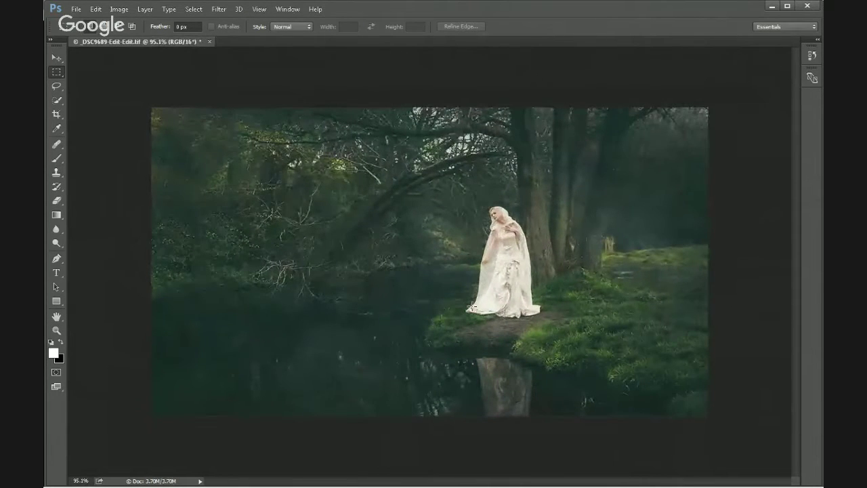
Expand the collapsed panel dock and widen it so the Layers panel shows fully.
key("ctrl+minus")
key("ctrl+0")
left_click(816, 17)
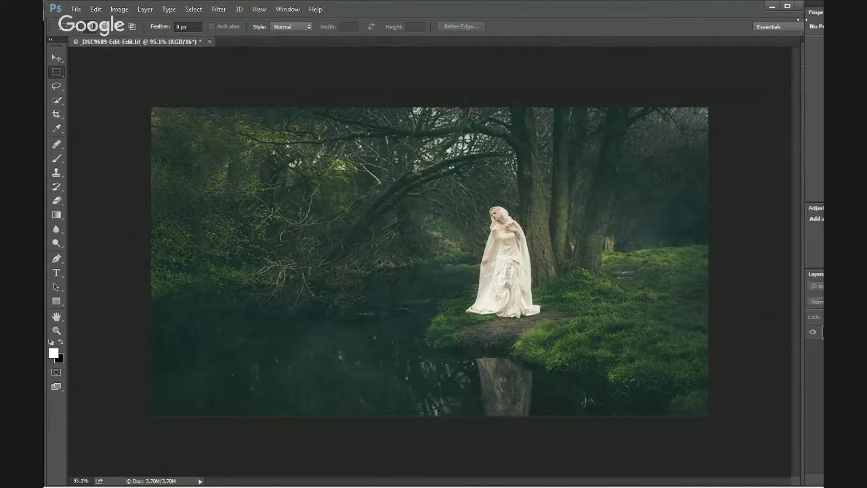
left_click_drag(792, 27, 710, 34)
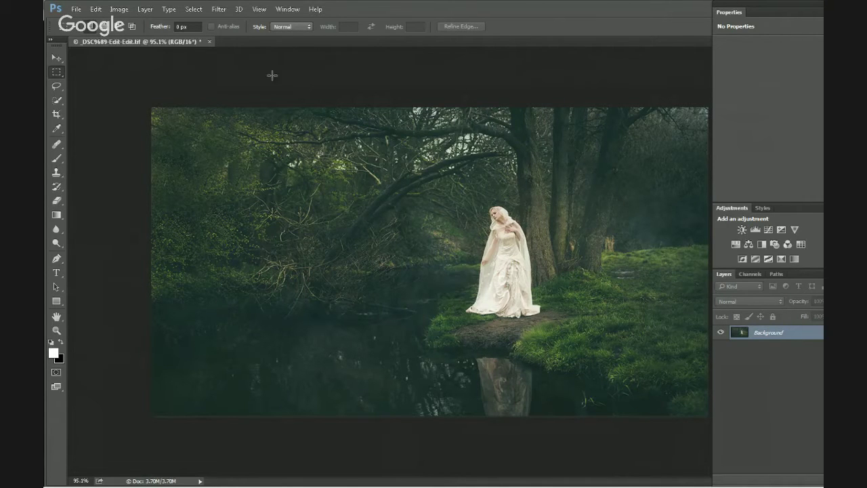
Create a 30 fps video timeline from the photo, lengthen the Layer 0 clip and zoom the track.
left_click(284, 9)
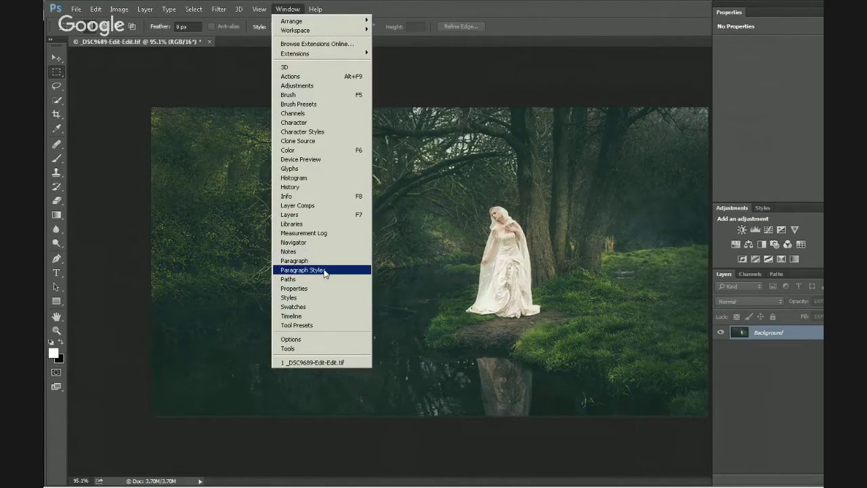
left_click(313, 318)
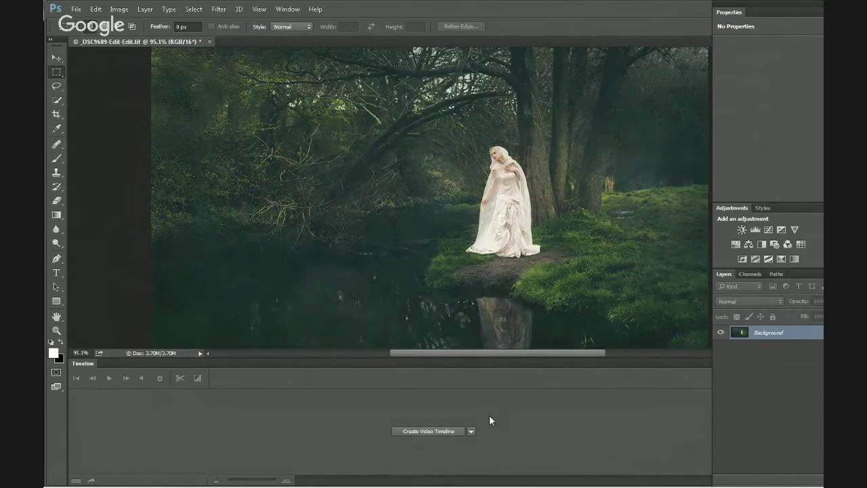
left_click(439, 432)
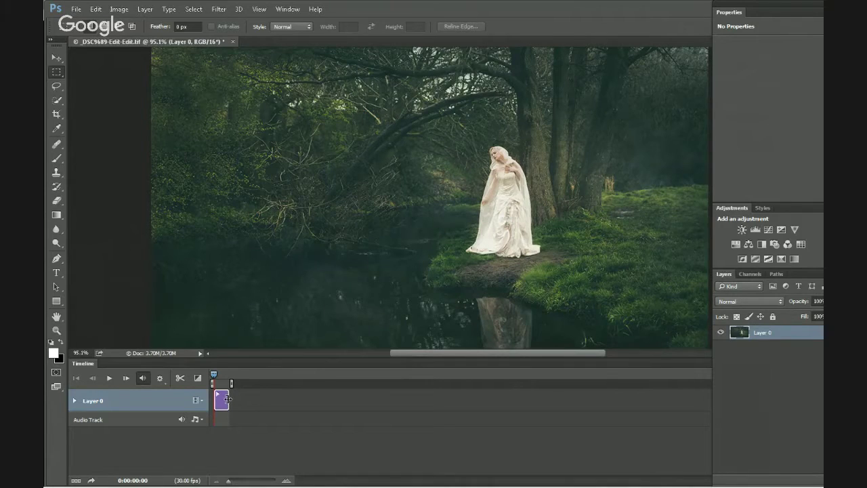
left_click_drag(228, 399, 279, 403)
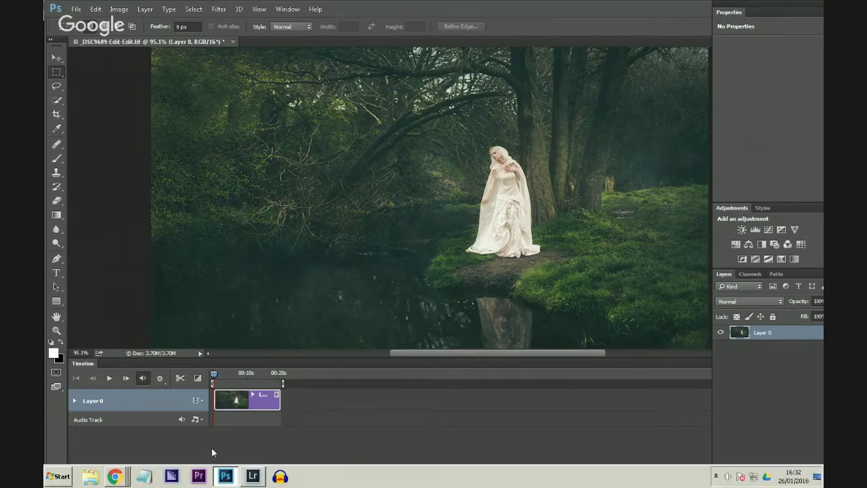
left_click_drag(229, 480, 238, 483)
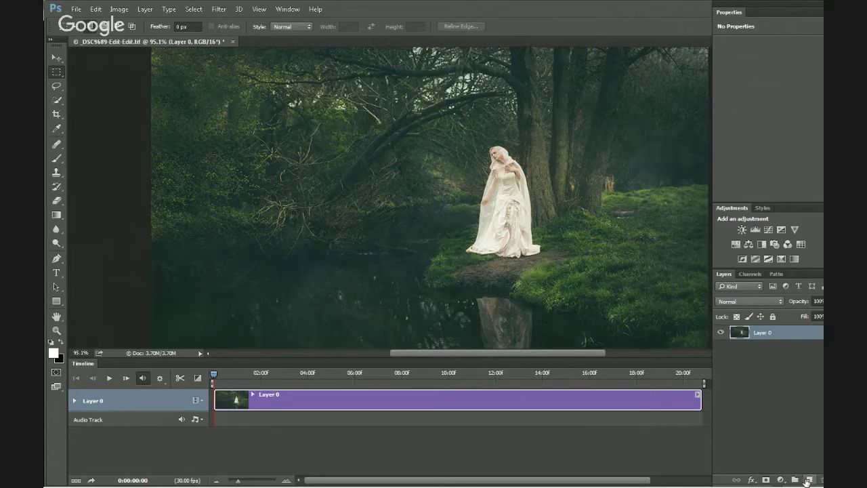
Add Layer 1 matching Layer 0's clip length and fill it with Render > Clouds.
left_click(809, 479)
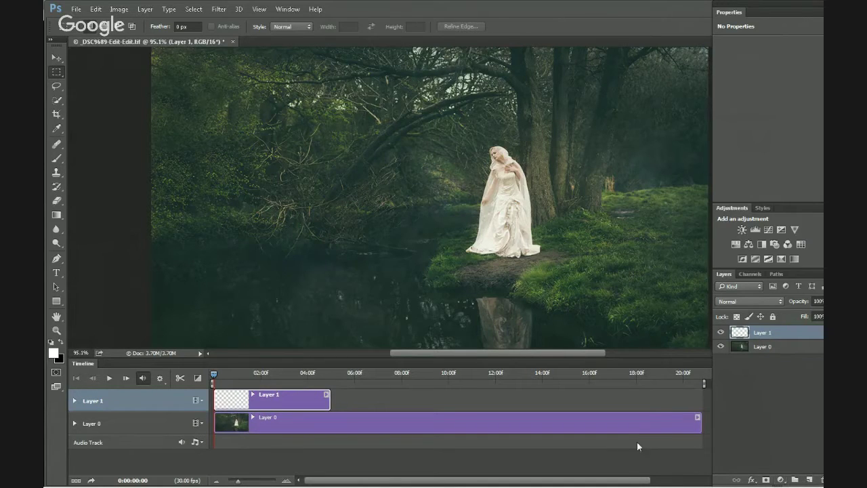
left_click_drag(328, 399, 702, 401)
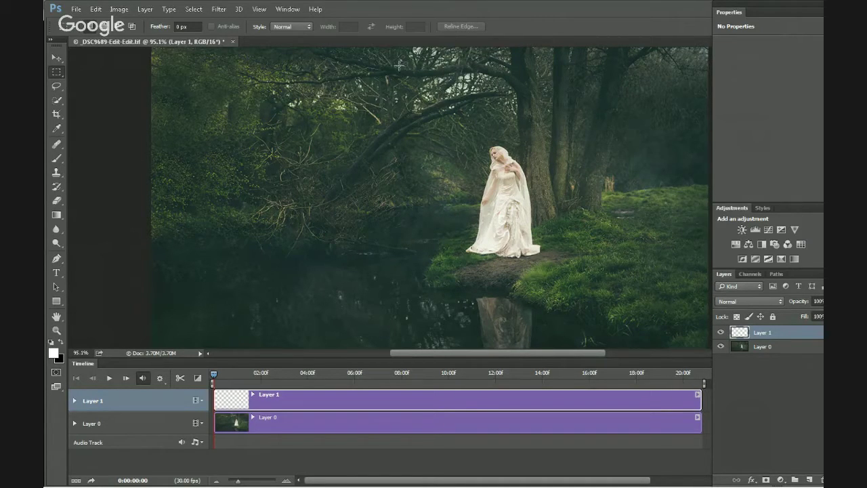
left_click(219, 10)
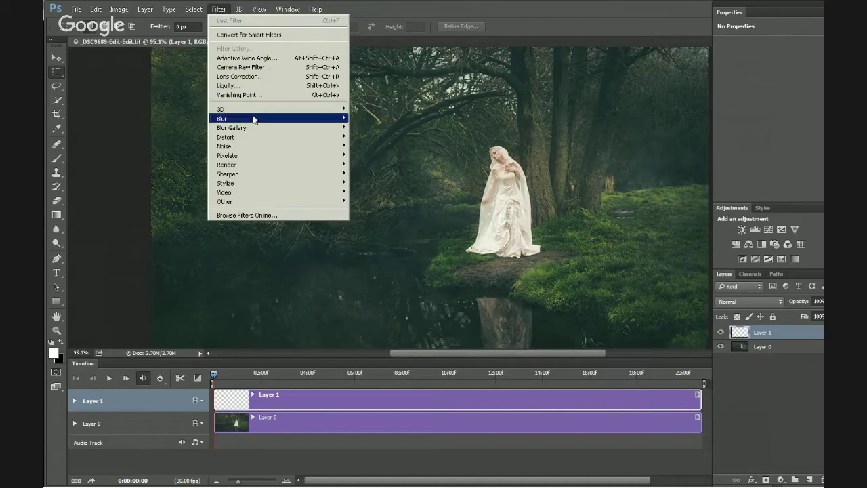
mouse_move(253, 168)
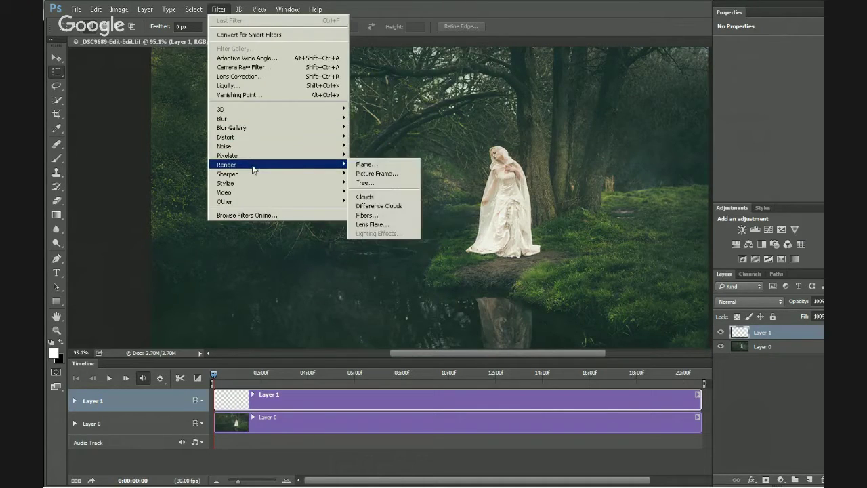
left_click(381, 199)
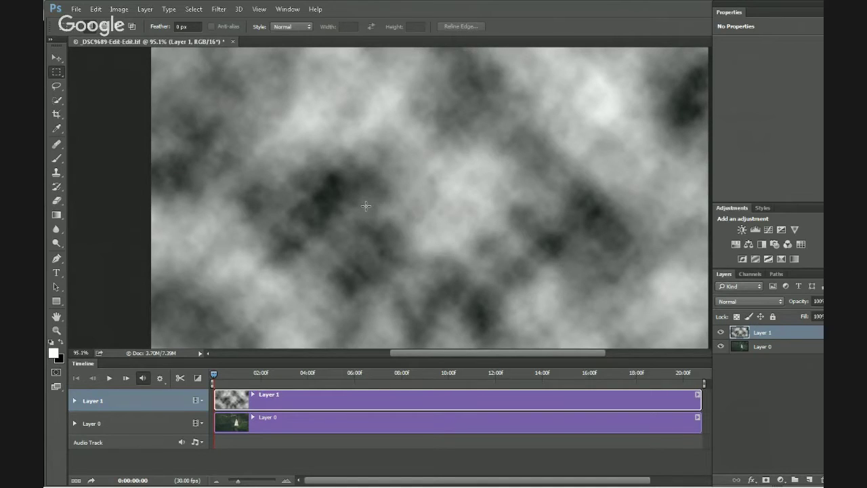
scroll(366, 207, "down", 1)
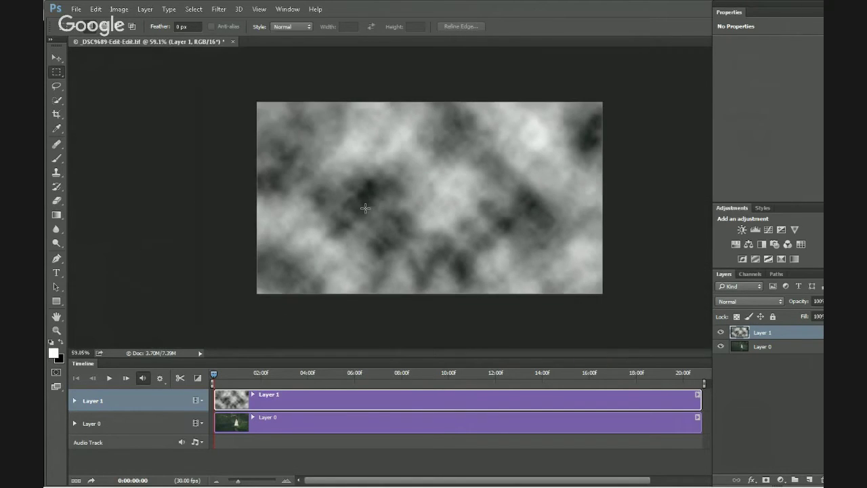
scroll(365, 208, "down", 5)
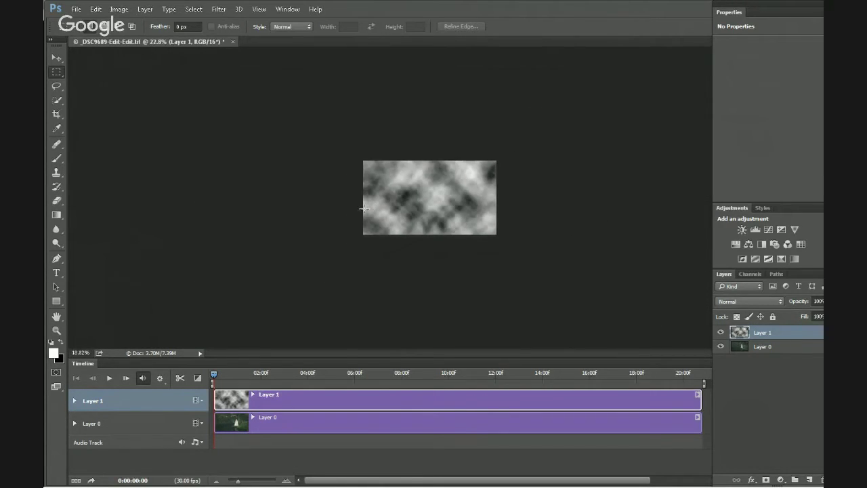
scroll(364, 209, "down", 1)
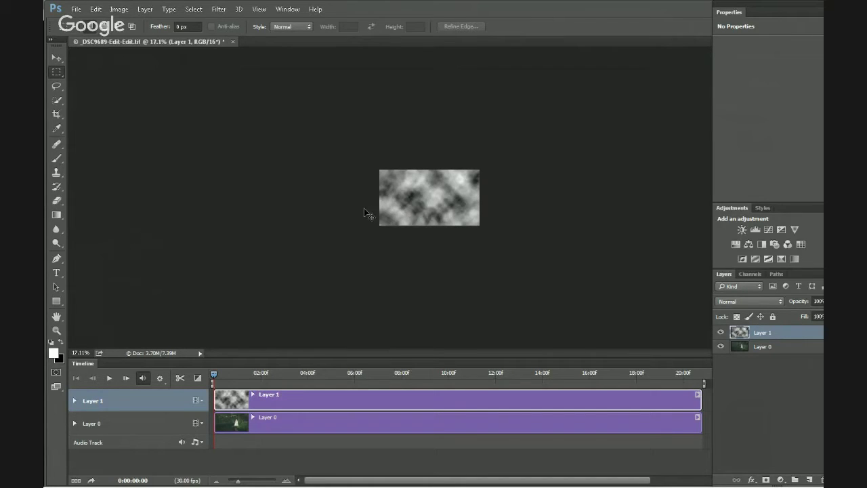
Stretch the clouds horizontally to 611.85% width, shift them left and commit the transform.
key("ctrl+t")
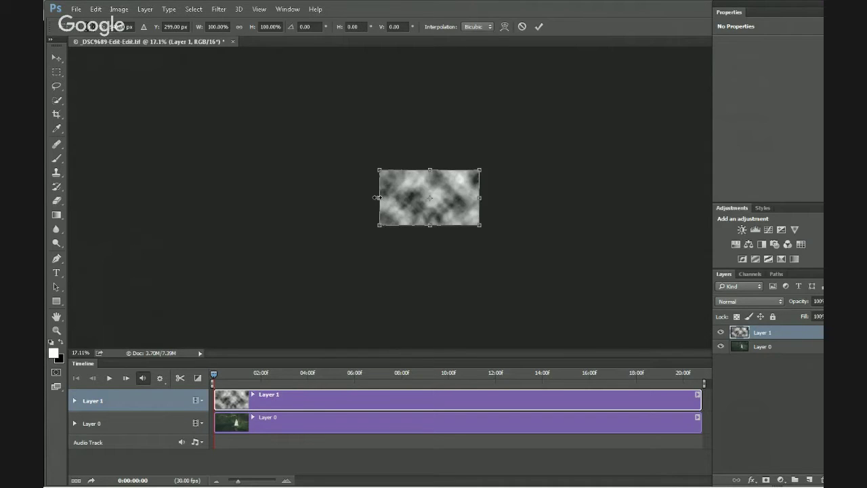
left_click_drag(377, 199, 150, 205)
left_click_drag(477, 198, 768, 190)
left_click_drag(622, 214, 339, 213)
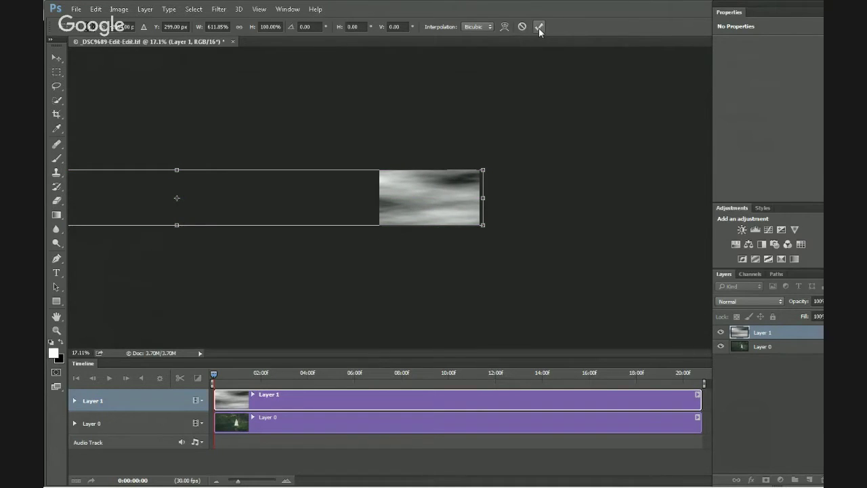
left_click(538, 28)
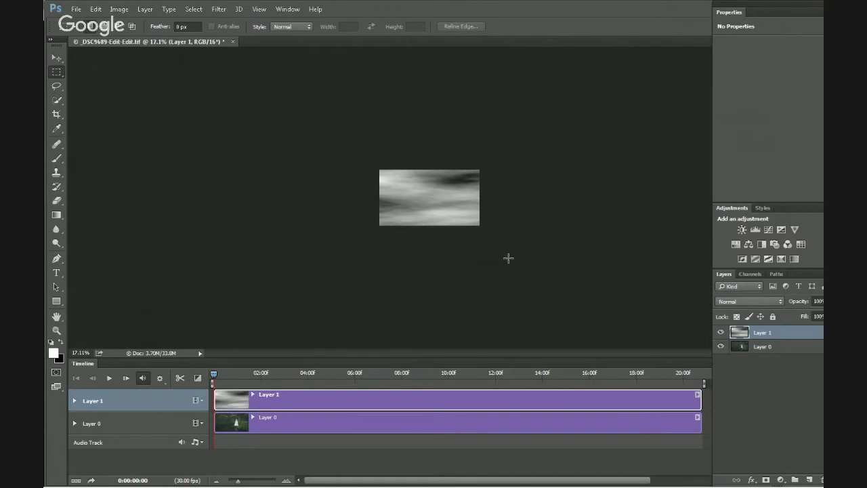
Set Layer 1's blend mode to Overlay and nudge the fog into place with the Move tool.
left_click(737, 301)
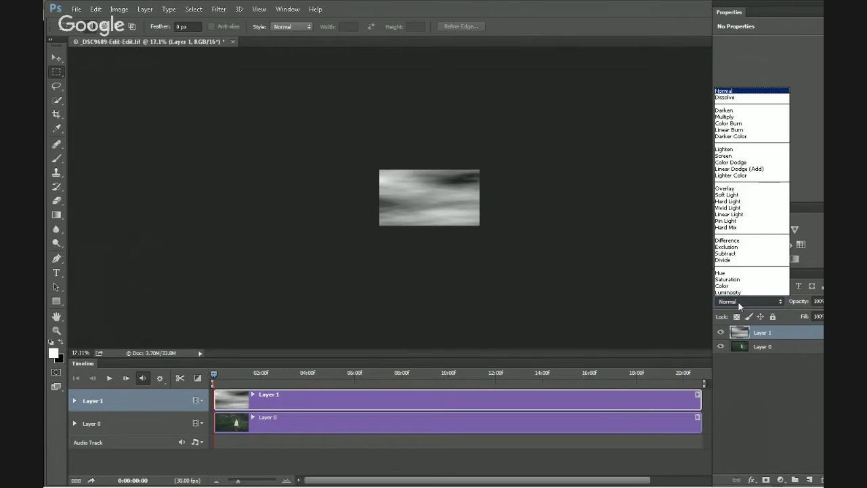
left_click(757, 194)
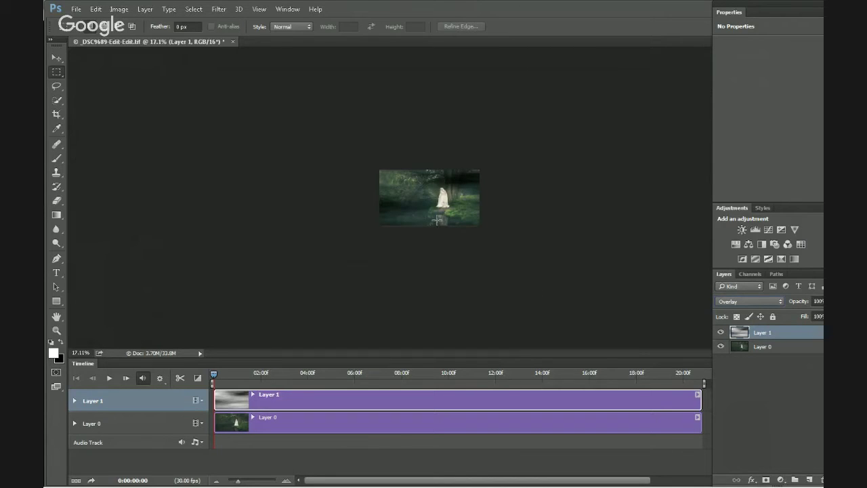
key("ctrl+plus")
key("ctrl+plus")
key("ctrl+plus")
key("ctrl+plus")
key("ctrl+plus")
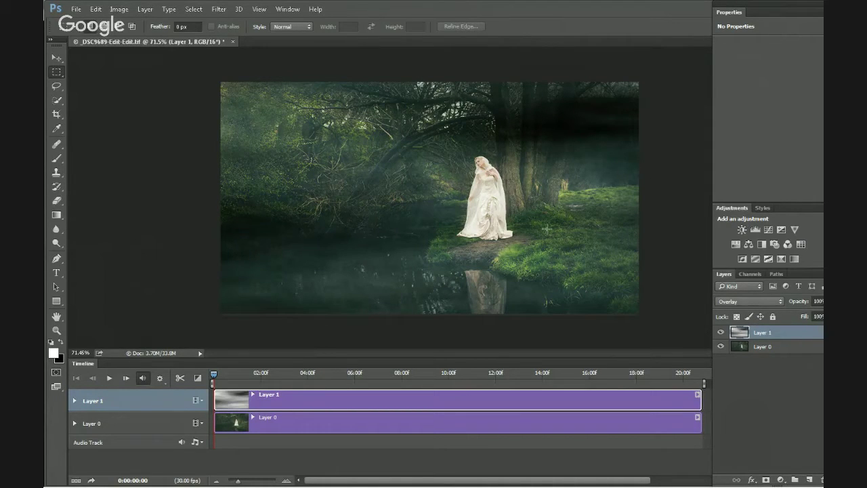
left_click(57, 58)
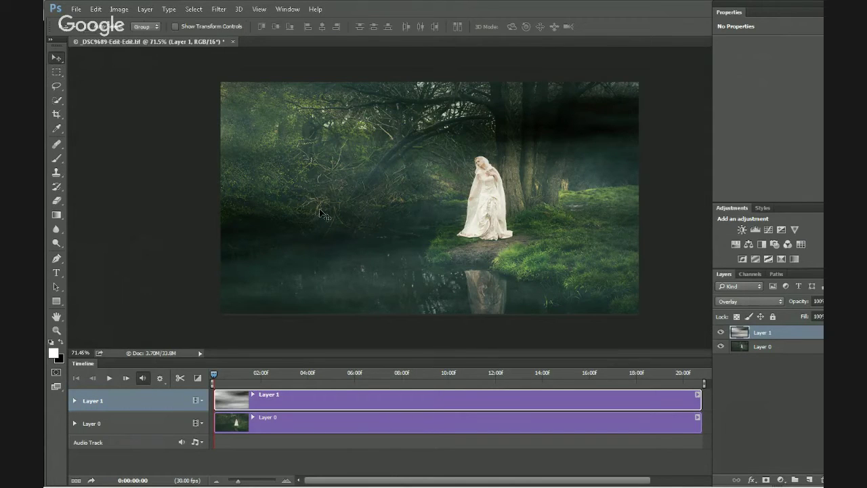
mouse_move(304, 216)
left_mouse_down()
mouse_move(671, 218)
mouse_move(244, 217)
mouse_move(289, 213)
left_mouse_up()
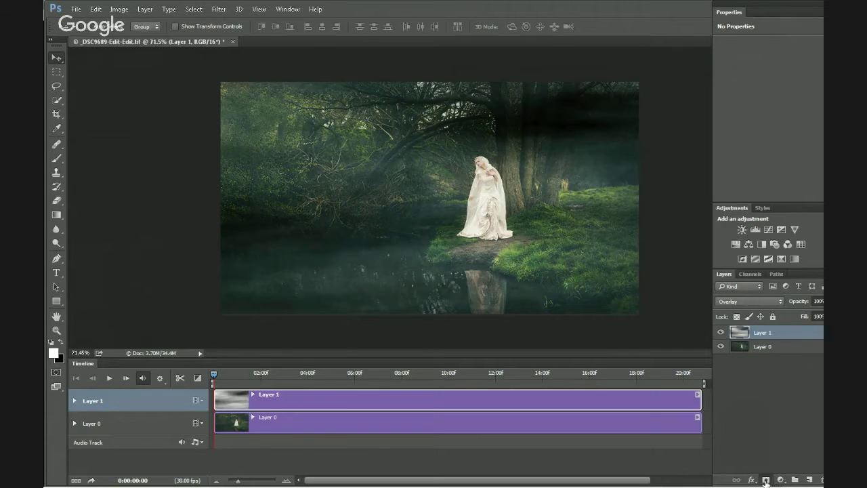
Add a layer mask to Layer 1 and paint black over the woman and surrounding grass.
left_click(766, 480)
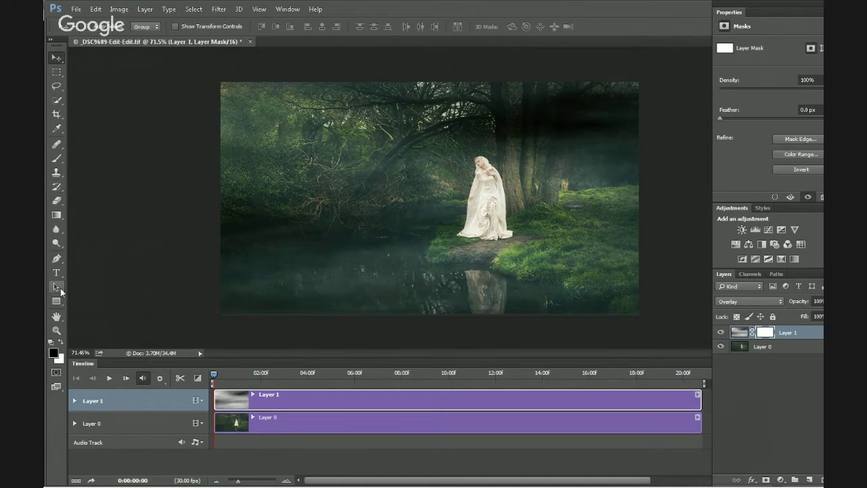
left_click(56, 158)
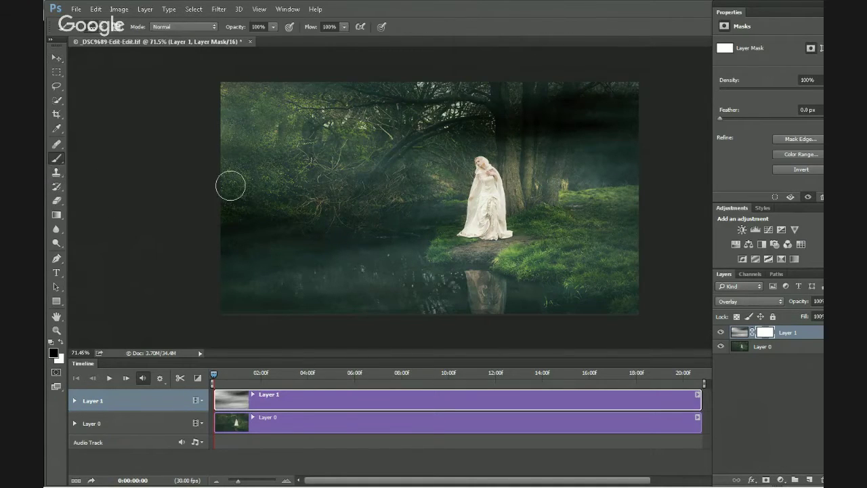
mouse_move(520, 229)
left_mouse_down()
mouse_move(508, 233)
mouse_move(596, 235)
mouse_move(564, 234)
mouse_move(536, 215)
mouse_move(503, 232)
mouse_move(483, 207)
mouse_move(488, 184)
mouse_move(492, 215)
mouse_move(474, 232)
mouse_move(477, 224)
left_mouse_up()
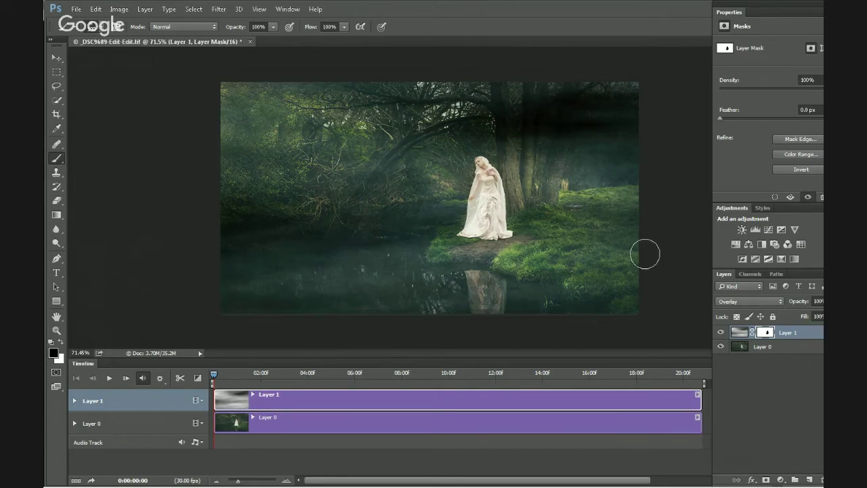
left_click_drag(491, 198, 487, 184)
mouse_move(457, 228)
left_mouse_down()
mouse_move(562, 268)
mouse_move(624, 300)
mouse_move(591, 278)
mouse_move(613, 275)
mouse_move(555, 255)
mouse_move(606, 254)
mouse_move(583, 248)
mouse_move(620, 243)
mouse_move(571, 231)
mouse_move(598, 224)
mouse_move(540, 224)
mouse_move(552, 163)
mouse_move(540, 208)
mouse_move(523, 204)
mouse_move(517, 168)
mouse_move(516, 184)
mouse_move(506, 127)
mouse_move(507, 138)
mouse_move(512, 101)
mouse_move(524, 99)
mouse_move(525, 86)
mouse_move(528, 154)
mouse_move(517, 157)
mouse_move(526, 159)
mouse_move(542, 118)
mouse_move(549, 128)
mouse_move(552, 100)
mouse_move(560, 110)
mouse_move(562, 87)
mouse_move(541, 150)
mouse_move(541, 131)
mouse_move(552, 145)
mouse_move(576, 77)
left_mouse_up()
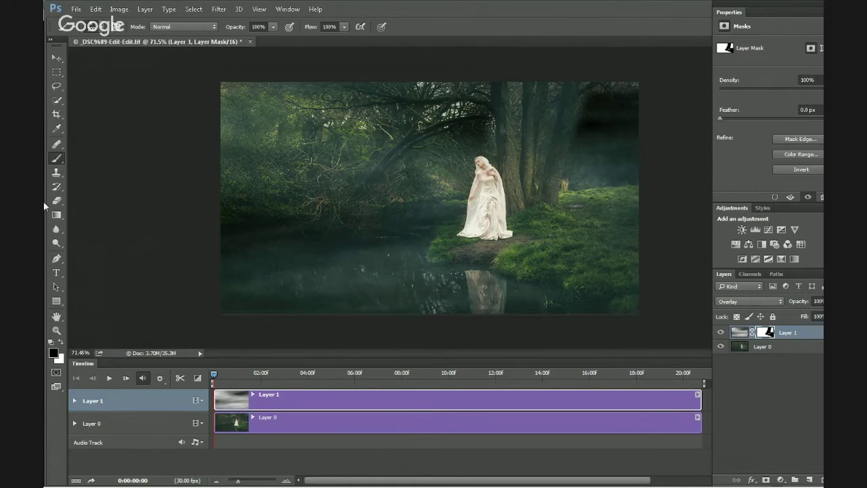
Target Layer 1's image thumbnail and move the fog slightly to the right.
left_click(57, 58)
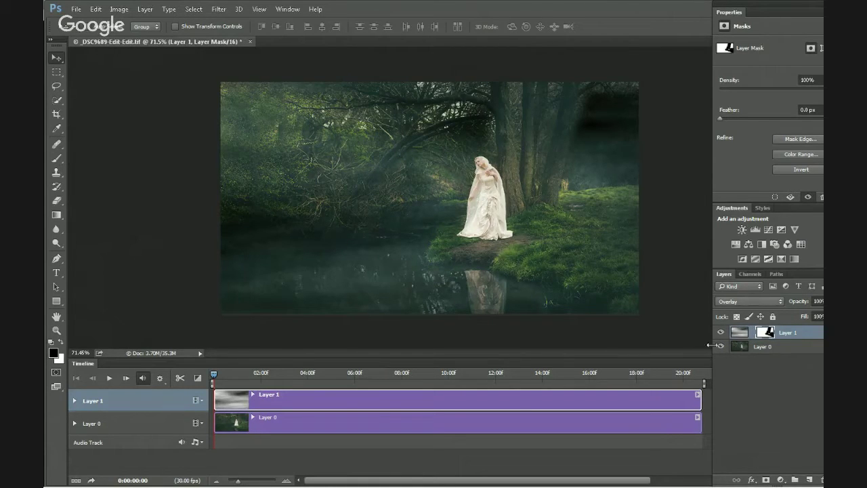
left_click(743, 334)
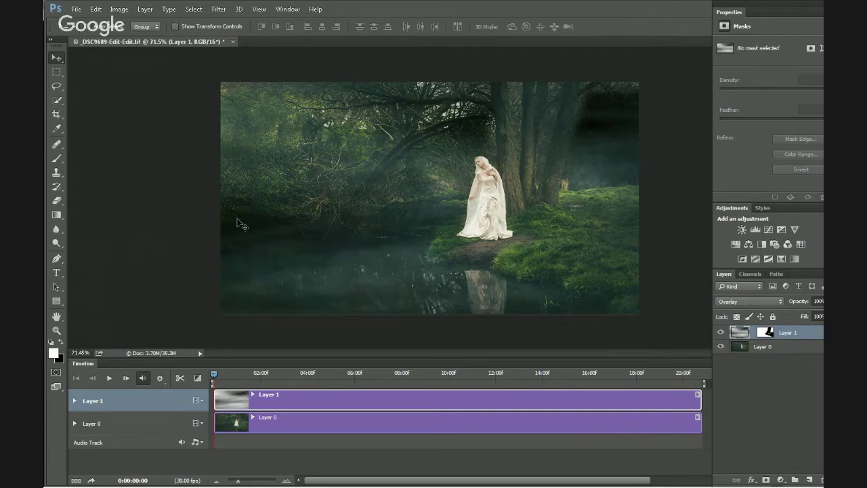
mouse_move(238, 224)
left_mouse_down()
mouse_move(461, 221)
mouse_move(269, 218)
mouse_move(397, 219)
mouse_move(187, 230)
mouse_move(249, 217)
left_mouse_up()
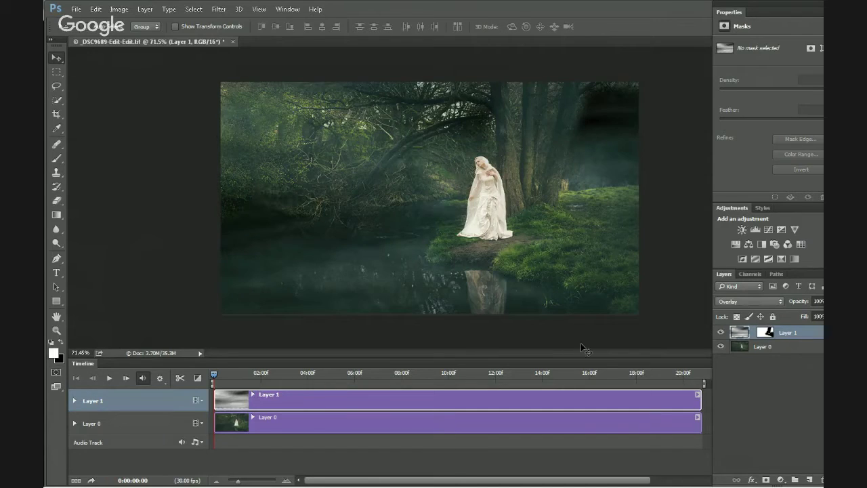
Paint the mask over the branches, top trees and left foliage by the water, then reselect the image.
left_click(766, 333)
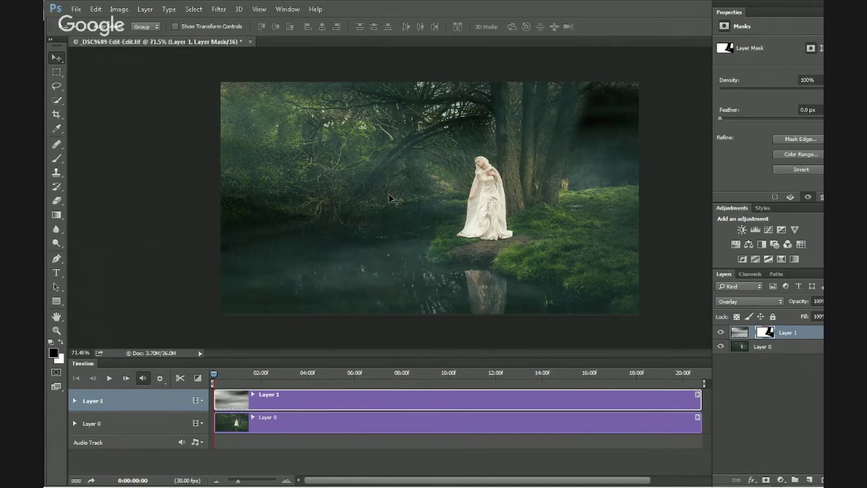
left_click(56, 163)
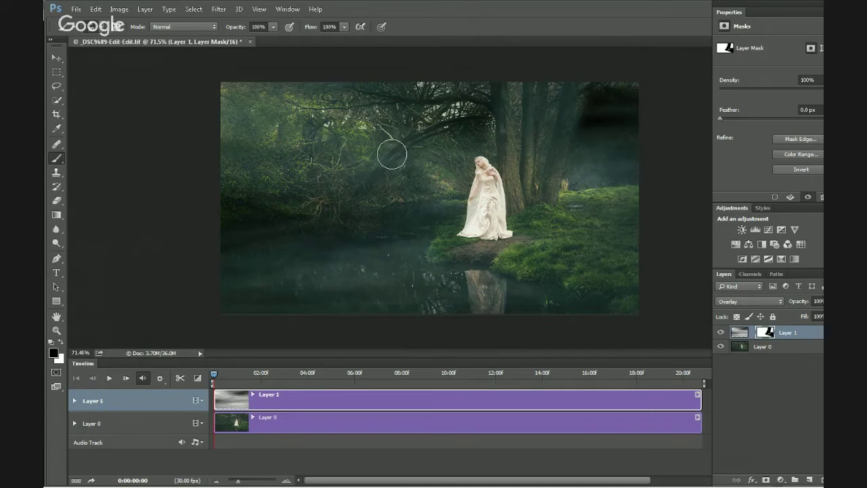
mouse_move(393, 151)
left_mouse_down()
mouse_move(353, 192)
mouse_move(346, 204)
mouse_move(358, 208)
mouse_move(311, 202)
mouse_move(321, 208)
mouse_move(297, 212)
mouse_move(354, 196)
mouse_move(324, 194)
mouse_move(323, 182)
mouse_move(345, 178)
mouse_move(291, 179)
mouse_move(280, 191)
mouse_move(279, 172)
mouse_move(242, 190)
mouse_move(226, 174)
mouse_move(235, 196)
mouse_move(228, 214)
mouse_move(259, 214)
mouse_move(283, 200)
mouse_move(268, 154)
mouse_move(260, 215)
mouse_move(304, 214)
mouse_move(233, 213)
mouse_move(229, 172)
mouse_move(257, 143)
mouse_move(295, 154)
mouse_move(298, 142)
mouse_move(341, 145)
mouse_move(297, 136)
mouse_move(328, 129)
mouse_move(321, 132)
mouse_move(458, 159)
left_mouse_up()
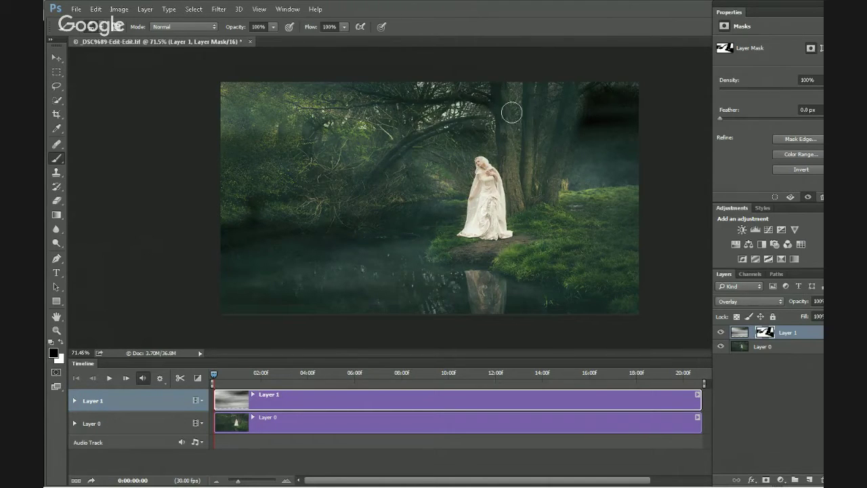
mouse_move(512, 113)
left_mouse_down()
mouse_move(494, 101)
mouse_move(318, 85)
left_mouse_up()
left_click_drag(273, 199, 243, 199)
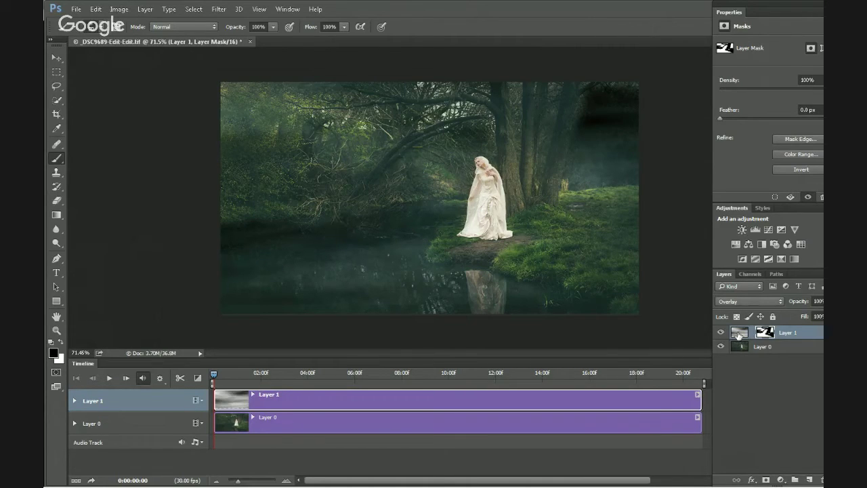
left_click(738, 333)
Shift the fog layer further right, lower its opacity to 44%, and nudge it right again.
left_click(56, 58)
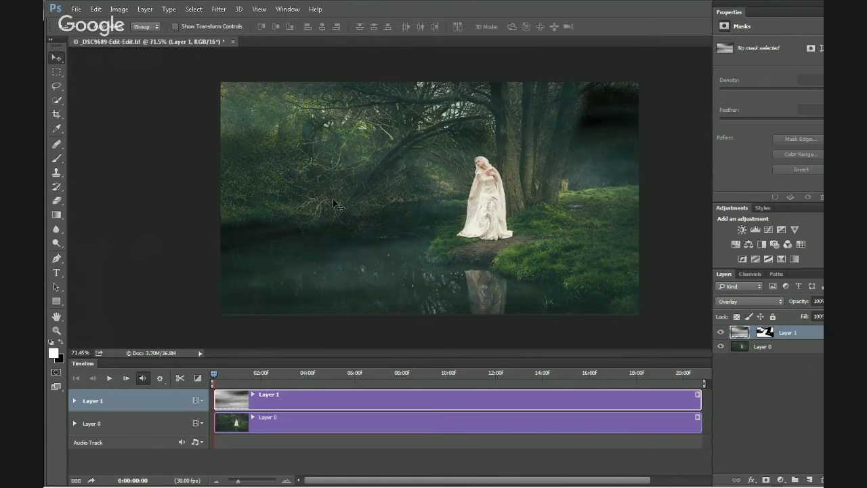
mouse_move(317, 206)
left_mouse_down()
mouse_move(599, 207)
mouse_move(266, 196)
mouse_move(313, 200)
mouse_move(309, 208)
mouse_move(326, 212)
left_mouse_up()
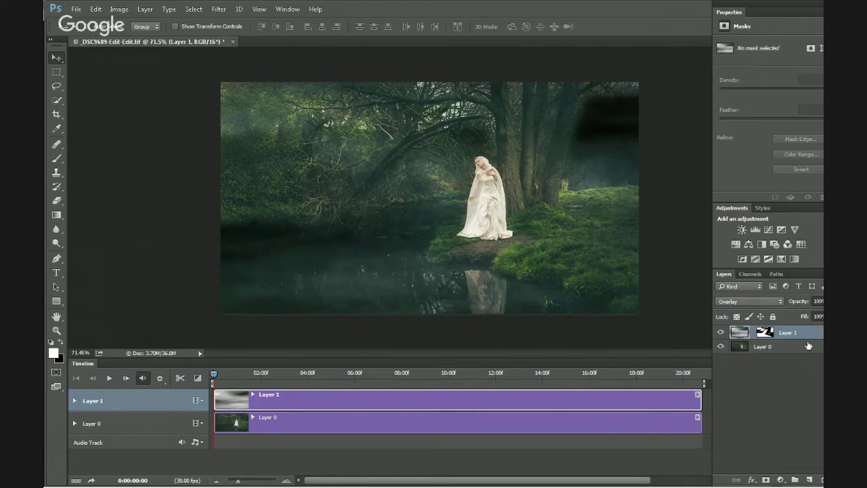
left_click(823, 301)
left_click_drag(800, 315, 796, 315)
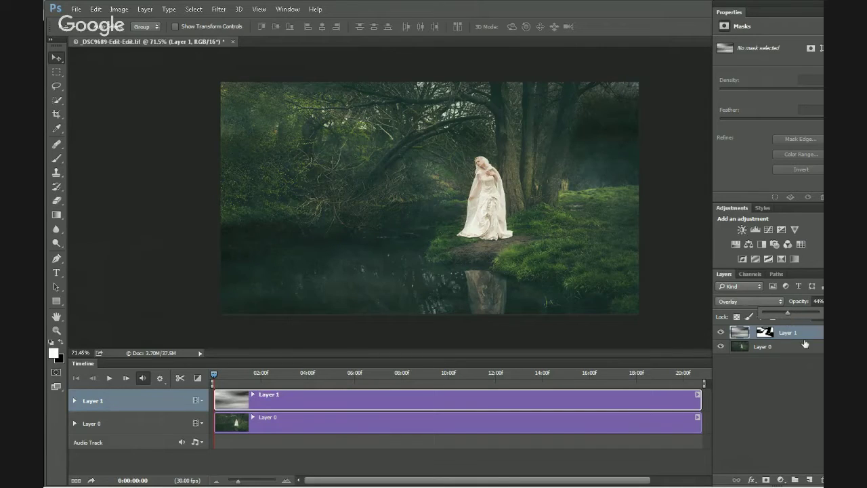
left_click_drag(293, 260, 472, 259)
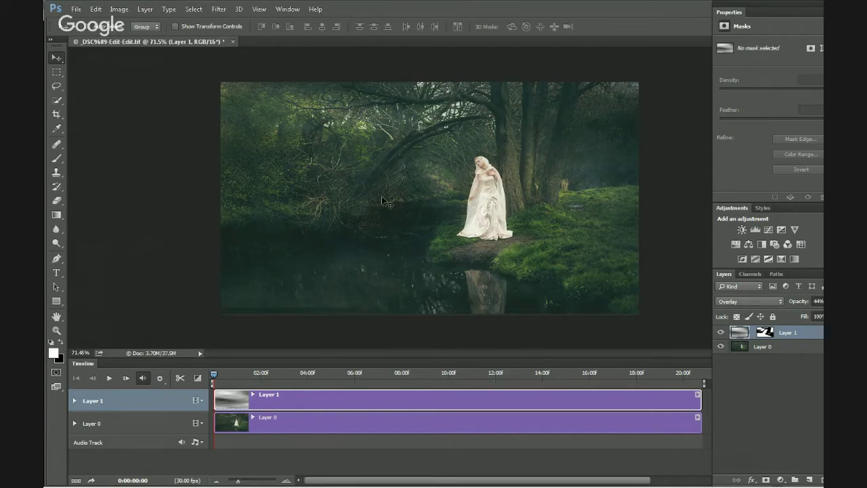
Switch the fog layer's blend mode from Overlay to Soft Light and drag it right on the canvas.
left_click(739, 301)
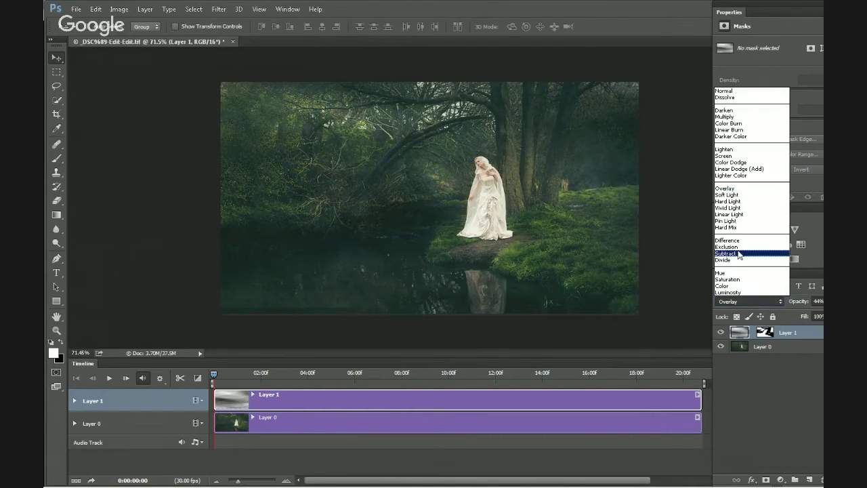
left_click(753, 196)
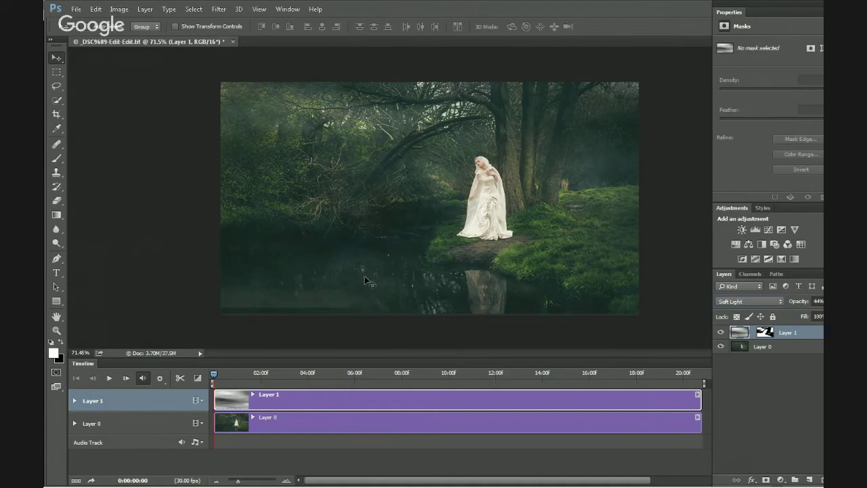
left_click_drag(310, 213, 119, 213)
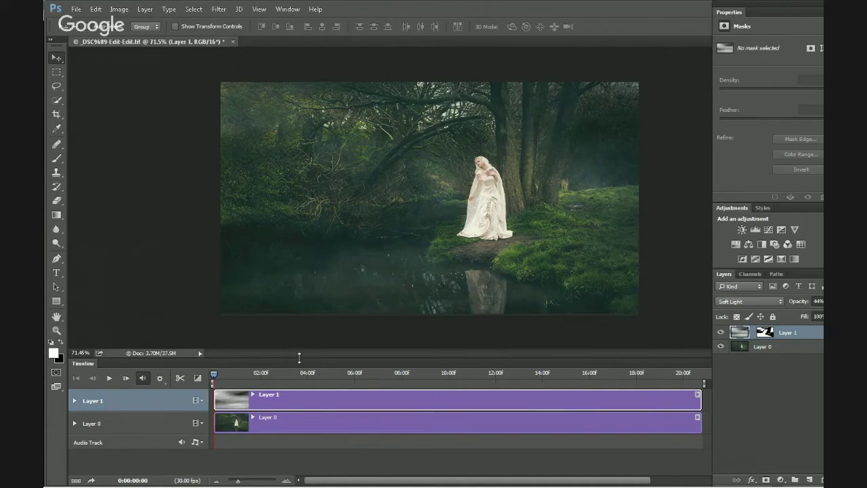
Make the Timeline panel taller and expand Layer 1's track to list Position, Opacity, Style and Layer Mask.
left_click_drag(300, 356, 308, 242)
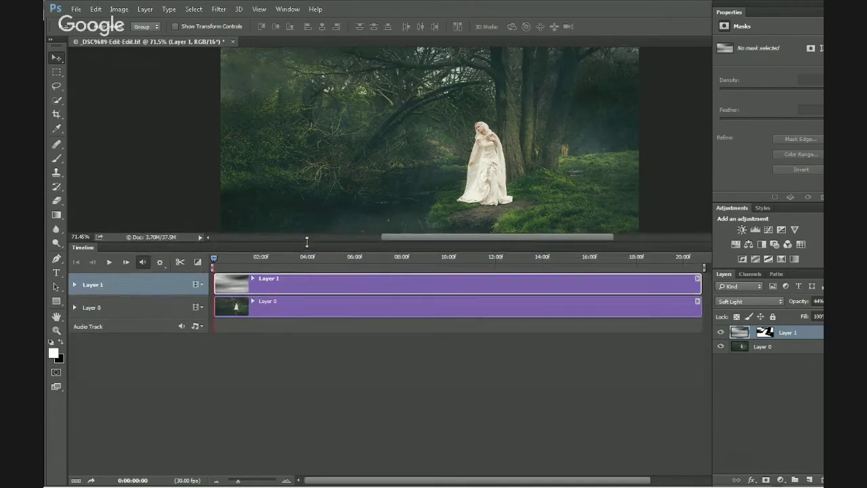
left_click(74, 285)
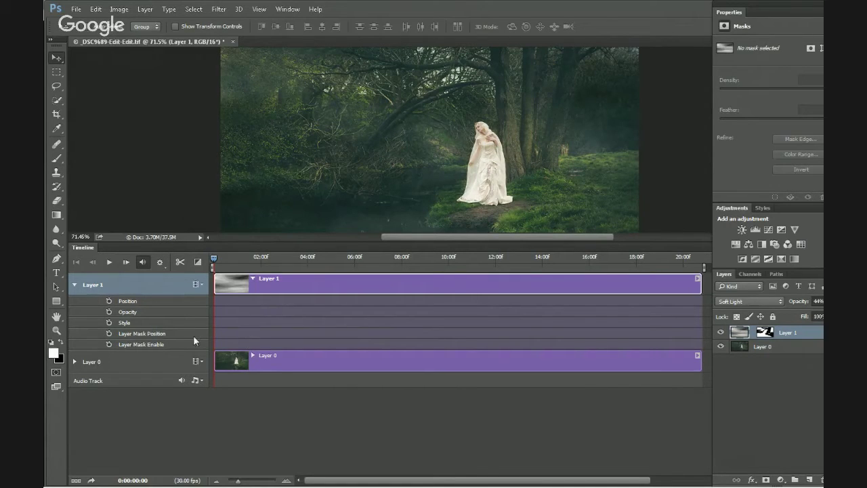
Turn on Position keyframing for Layer 1 at the clip start and move the playhead toward the end.
left_click(109, 301)
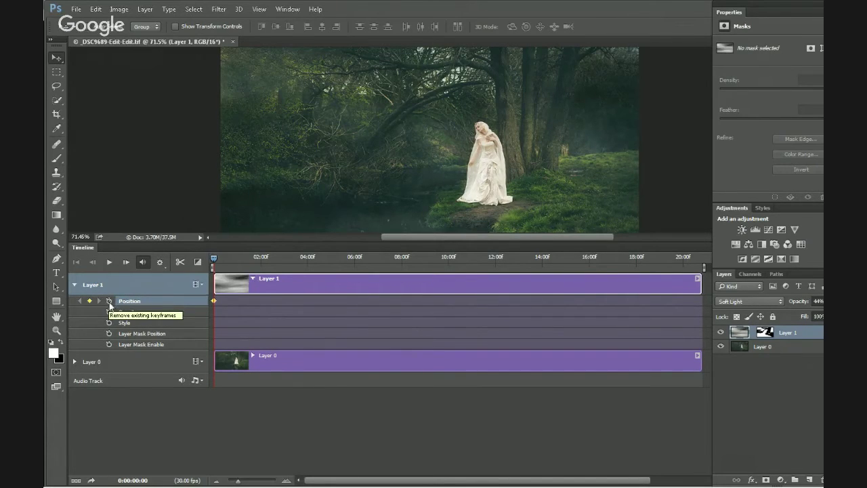
left_click(109, 302)
left_click(109, 302)
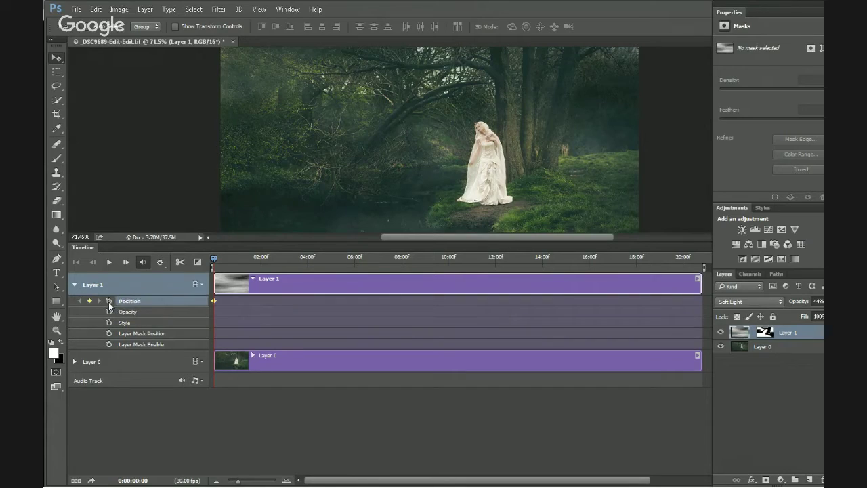
left_click(109, 302)
left_click(109, 303)
left_click_drag(214, 259, 702, 258)
Drag the fog layer right to set its end Position keyframe at 0:00:20:24.
left_click_drag(247, 188, 560, 189)
left_click_drag(274, 180, 559, 171)
left_click_drag(265, 170, 580, 164)
left_click_drag(299, 157, 533, 154)
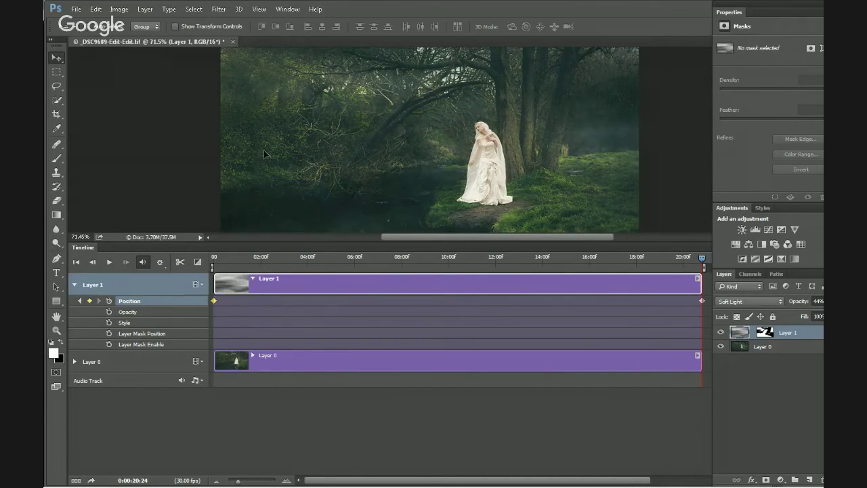
left_click_drag(263, 150, 537, 150)
left_click_drag(292, 149, 411, 145)
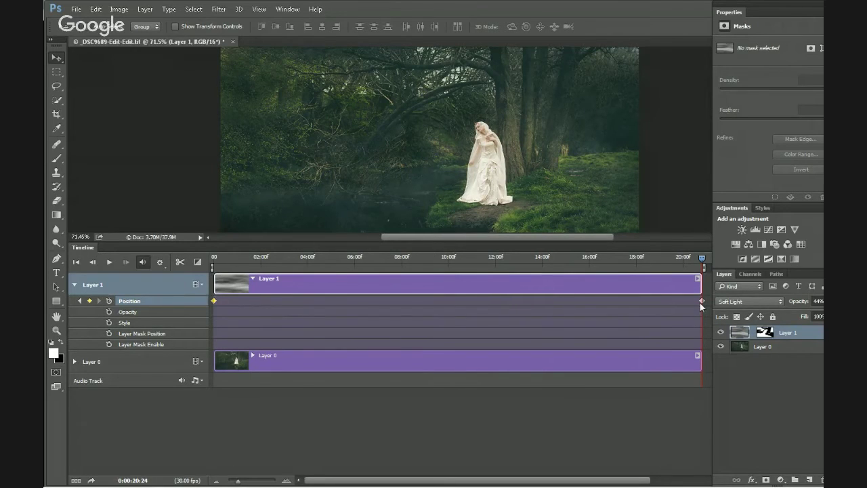
Check the timeline's playback settings and resize the timeline to give the image more room.
left_click(160, 264)
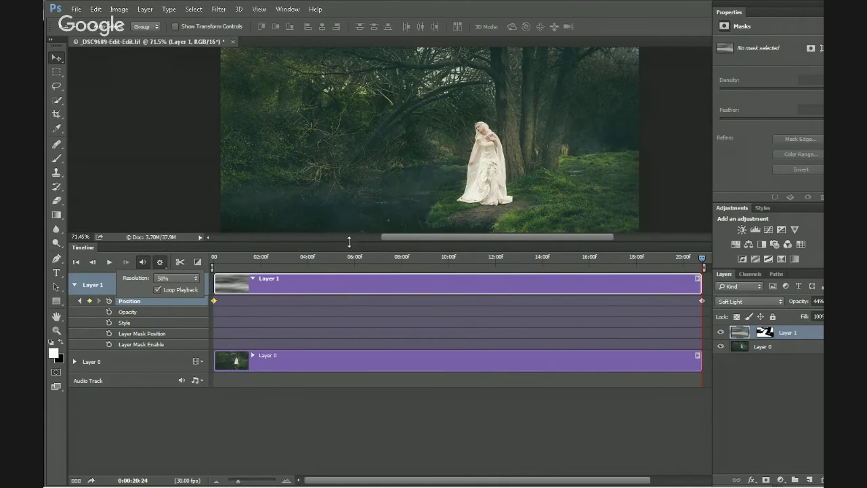
left_click_drag(350, 241, 350, 318)
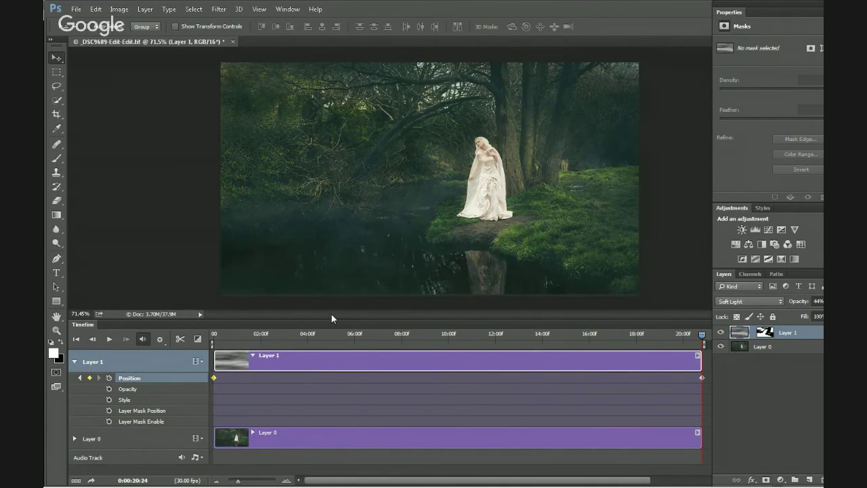
Play and then stop the timeline to preview the Soft Light fog drifting across the forest.
key("space")
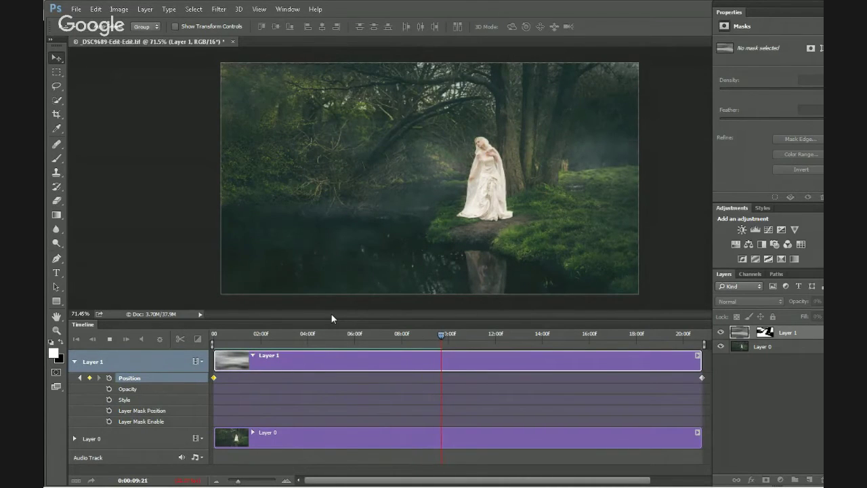
key("space")
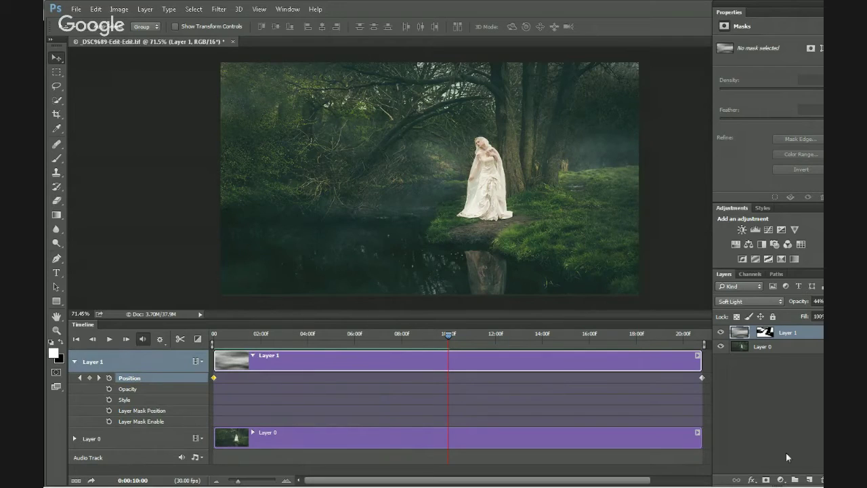
Create Layer 2 above the fog layer and stretch its clip to both the timeline start and end.
left_click(810, 480)
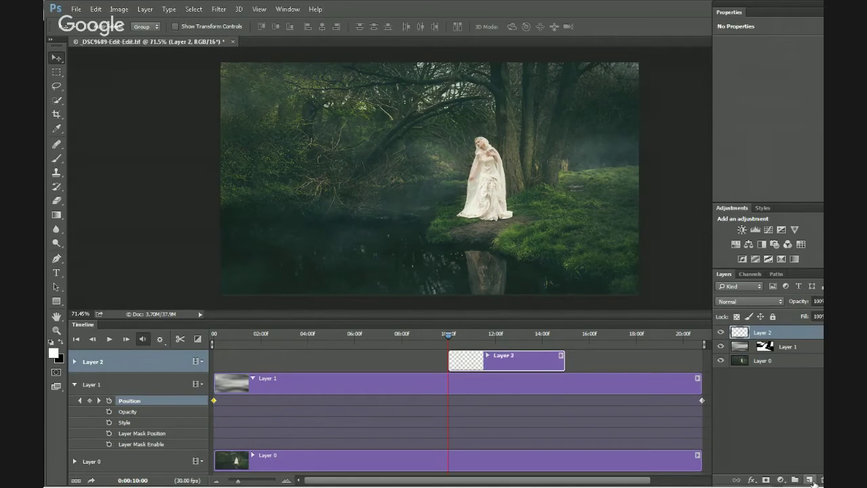
left_click(448, 337)
left_click_drag(448, 361, 196, 374)
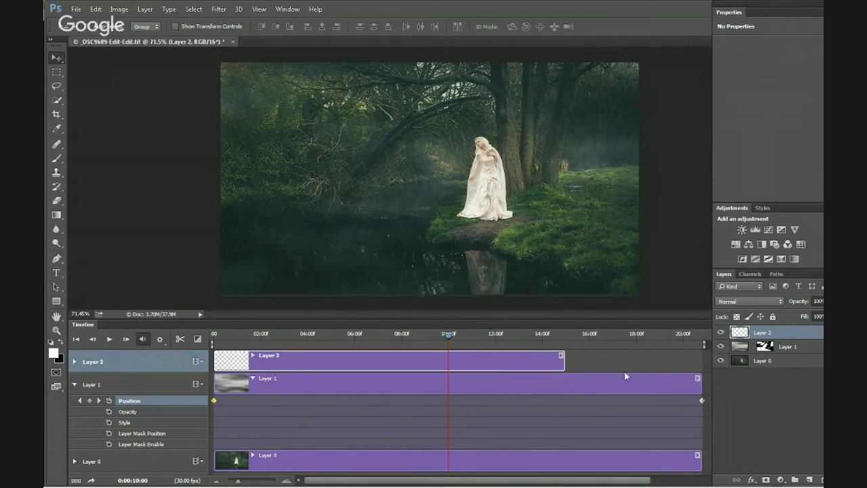
left_click_drag(563, 361, 699, 361)
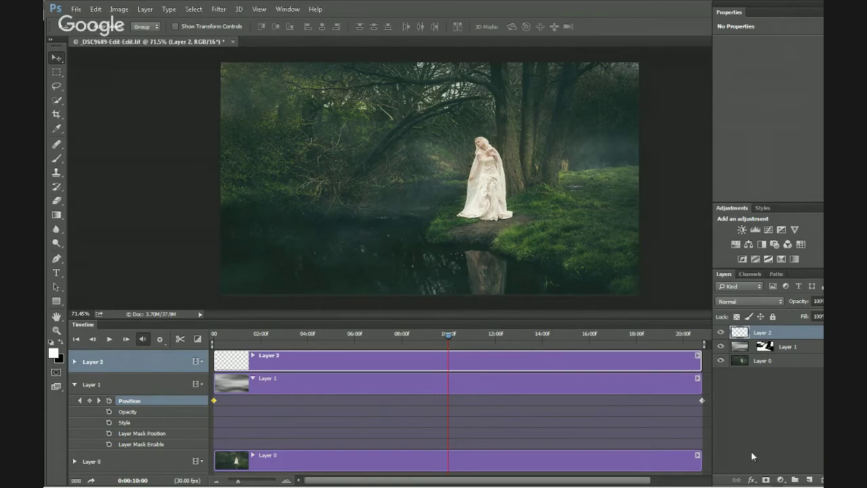
mouse_move(773, 486)
Give Layer 2 a layer mask, fill its pixels with Render > Clouds, and blend it in Overlay.
left_click(766, 479)
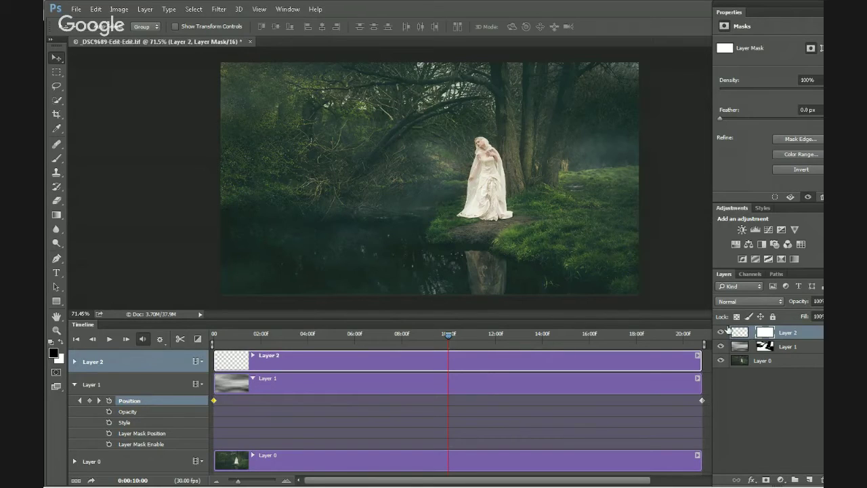
left_click(740, 332)
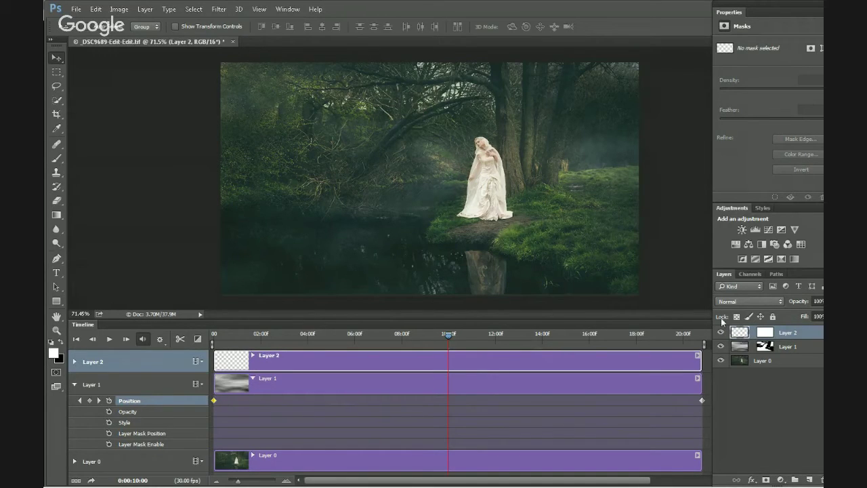
left_click(219, 8)
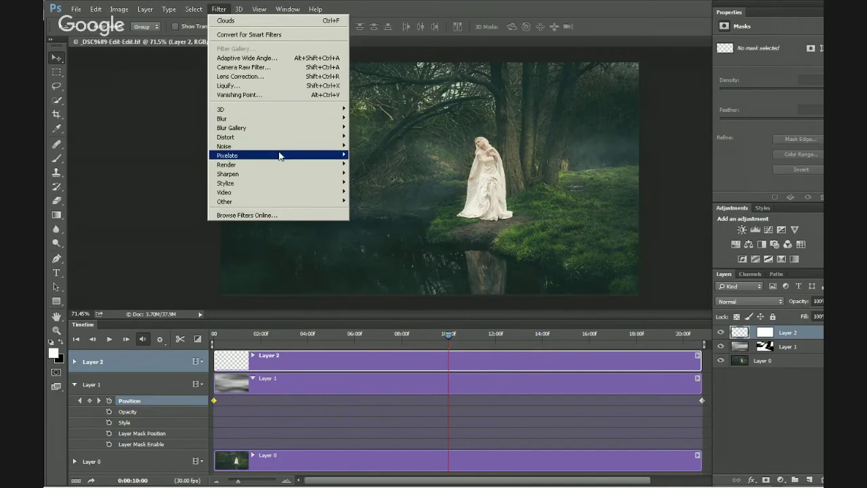
mouse_move(278, 169)
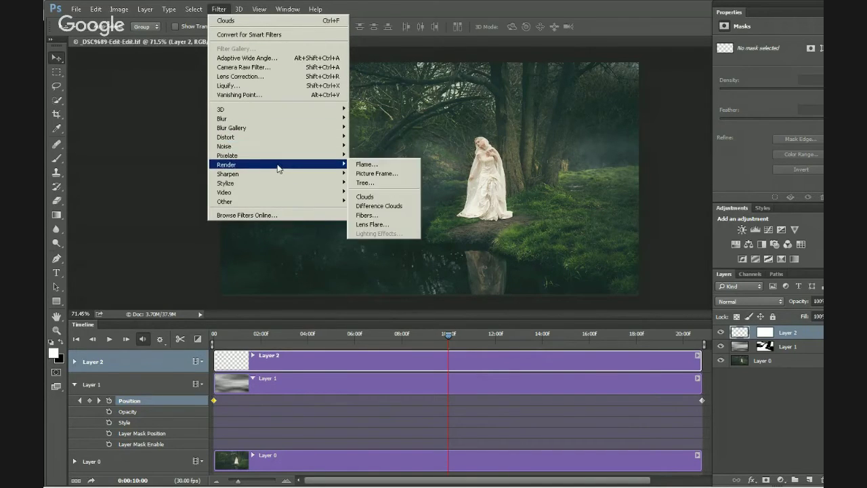
left_click(384, 198)
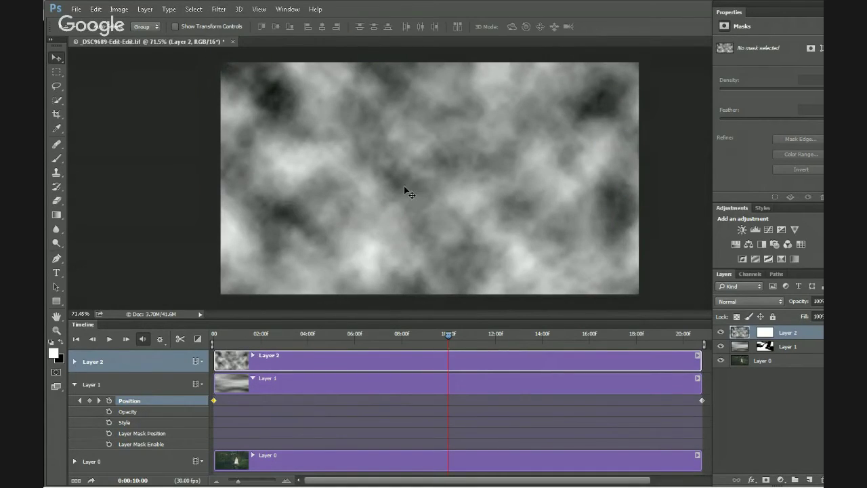
left_click(751, 300)
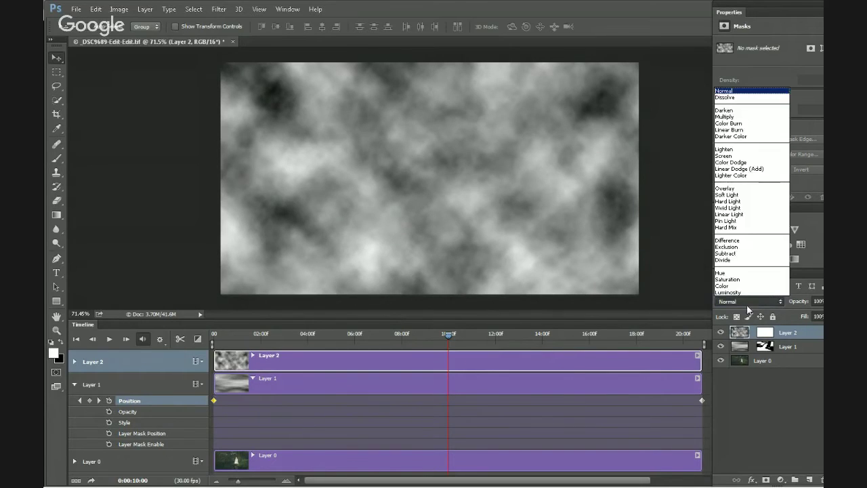
left_click(750, 189)
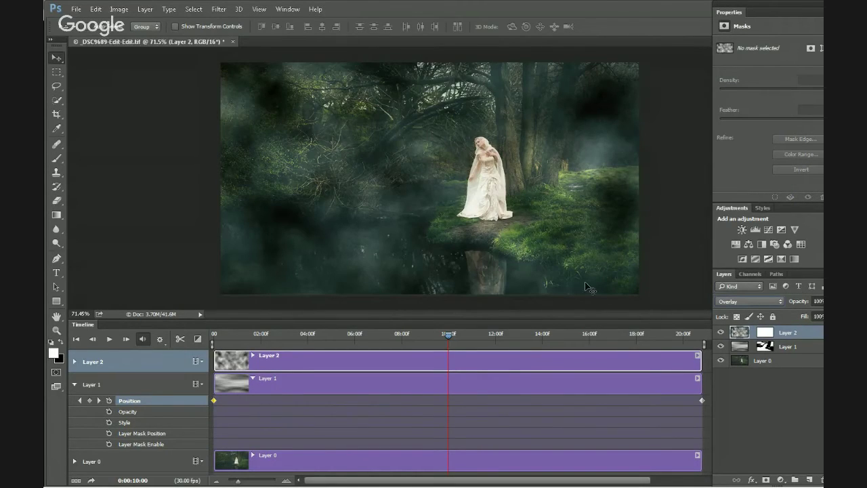
Paint Layer 2's mask with a roughly 112 px brush to hide the clouds along the top and left trees.
left_click(765, 334)
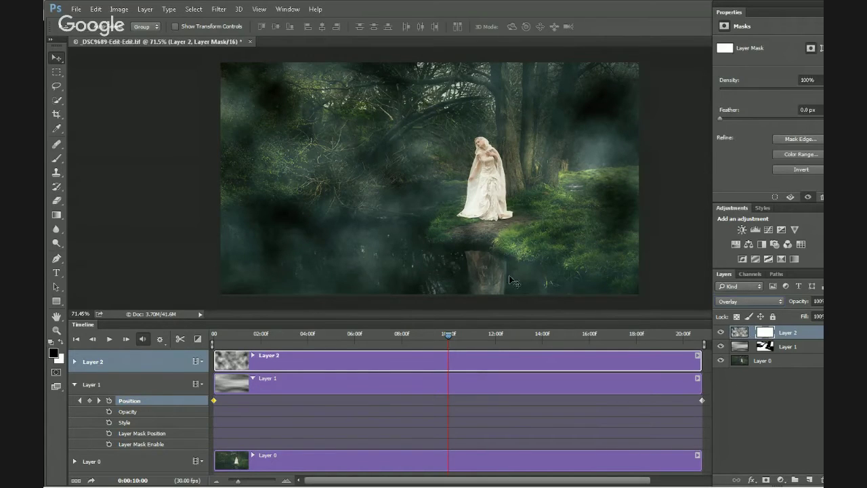
left_click(57, 158)
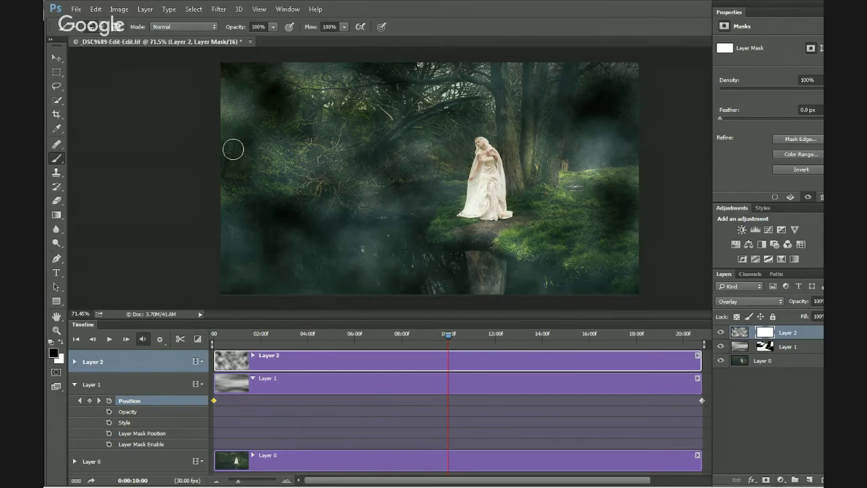
key("bracketright")
key("bracketright")
key("bracketright")
key("bracketright")
key("bracketright")
key("bracketright")
key("bracketright")
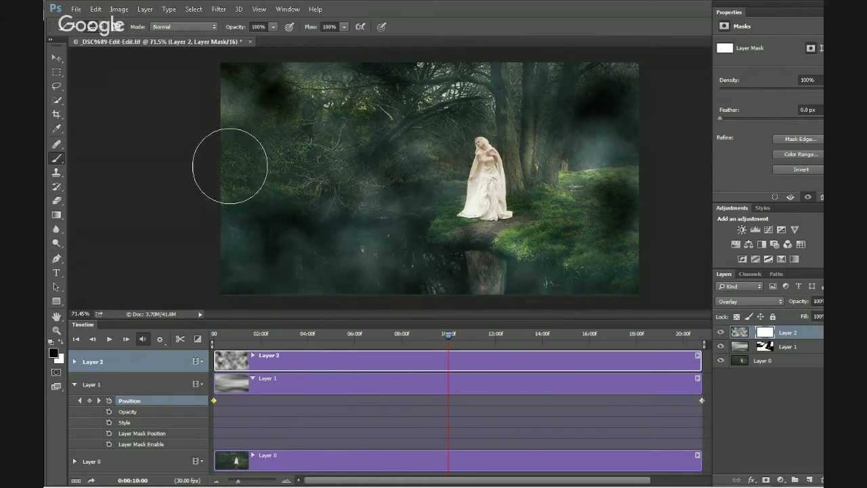
mouse_move(324, 156)
left_mouse_down()
mouse_move(229, 157)
mouse_move(353, 114)
mouse_move(218, 84)
mouse_move(329, 94)
mouse_move(468, 90)
mouse_move(374, 109)
mouse_move(396, 136)
mouse_move(457, 134)
mouse_move(540, 176)
mouse_move(497, 177)
mouse_move(538, 199)
mouse_move(530, 212)
mouse_move(621, 246)
mouse_move(587, 232)
mouse_move(613, 208)
mouse_move(543, 147)
mouse_move(633, 93)
mouse_move(486, 71)
mouse_move(532, 90)
mouse_move(468, 137)
mouse_move(453, 137)
mouse_move(475, 141)
mouse_move(364, 136)
mouse_move(390, 140)
mouse_move(271, 144)
mouse_move(301, 164)
mouse_move(222, 161)
mouse_move(300, 144)
left_mouse_up()
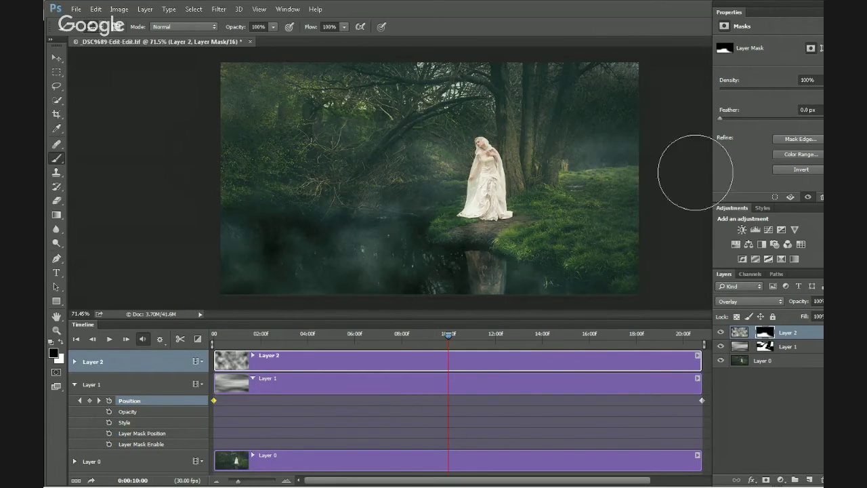
mouse_move(472, 164)
left_mouse_down()
mouse_move(364, 139)
mouse_move(348, 151)
mouse_move(254, 155)
mouse_move(286, 165)
left_mouse_up()
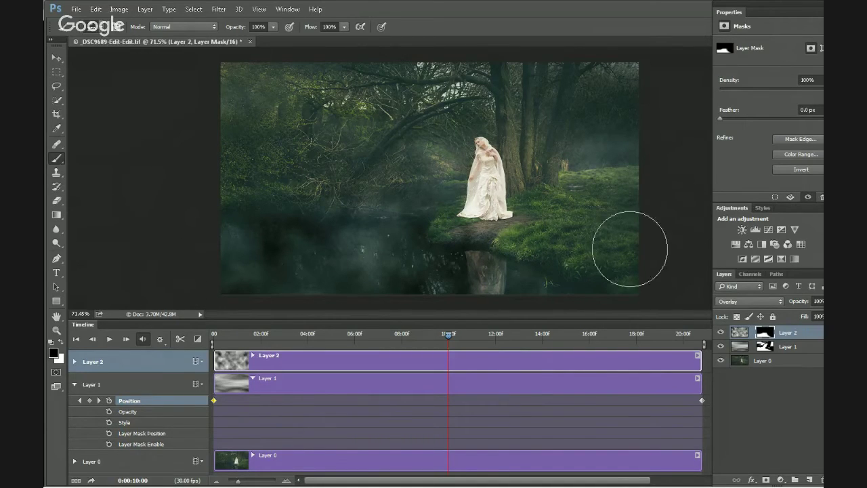
left_click(739, 335)
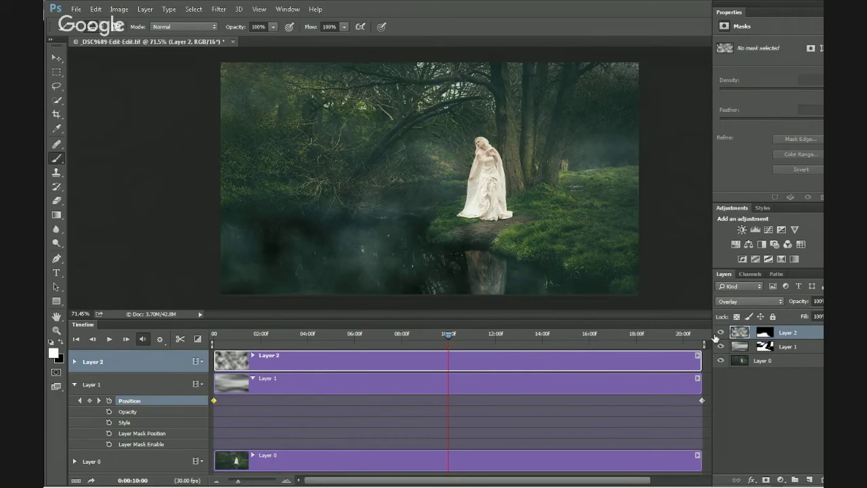
Free-transform Layer 2's clouds to 263.24% width and 139.63% height, reposition them, and commit.
key("ctrl+t")
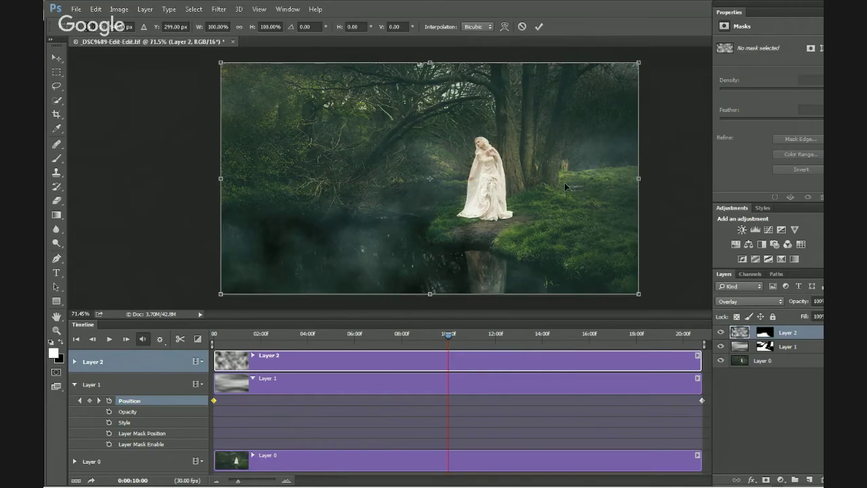
scroll(516, 192, "down", 3)
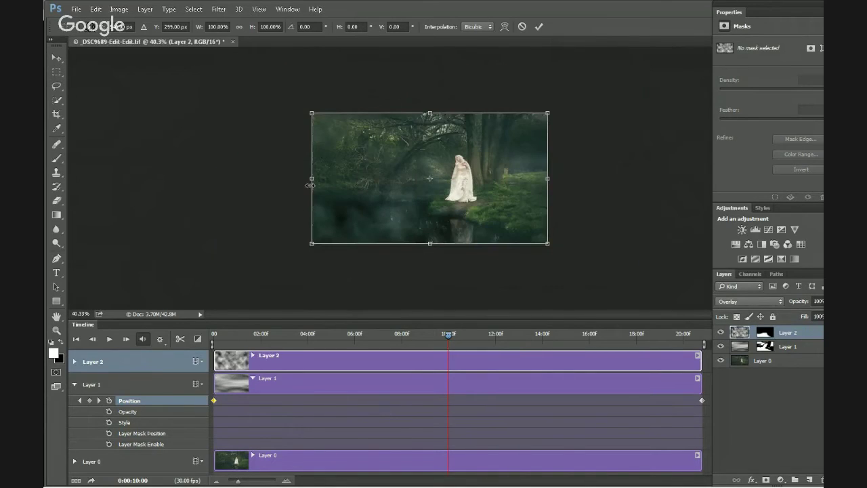
left_click_drag(310, 185, 83, 179)
left_click_drag(544, 179, 705, 179)
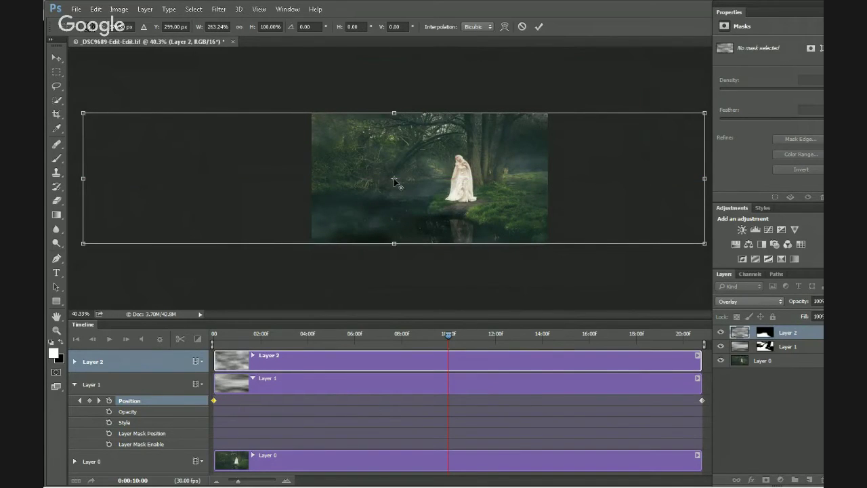
left_click_drag(395, 112, 395, 61)
left_click_drag(373, 160, 368, 178)
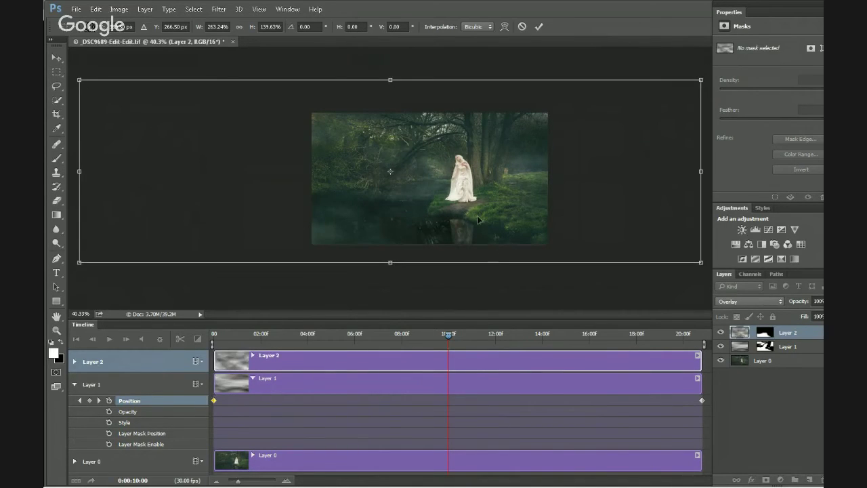
left_click_drag(476, 219, 372, 246)
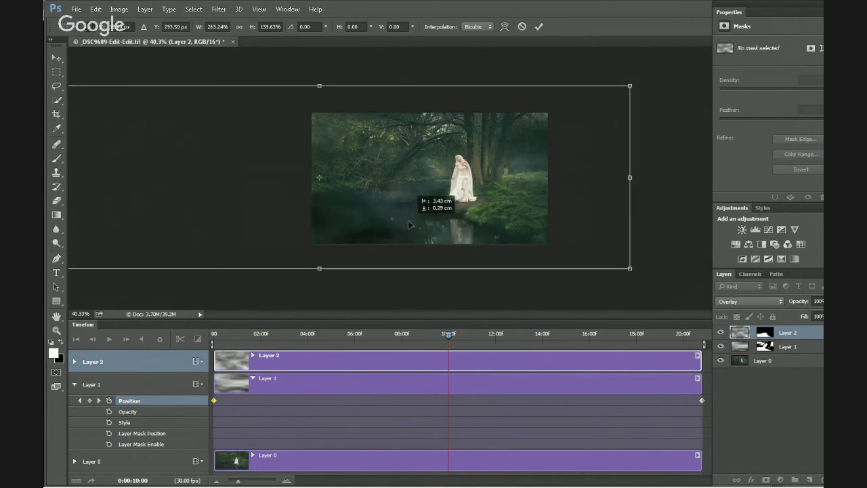
left_click_drag(408, 220, 311, 225)
left_click_drag(460, 212, 466, 210)
left_click(542, 27)
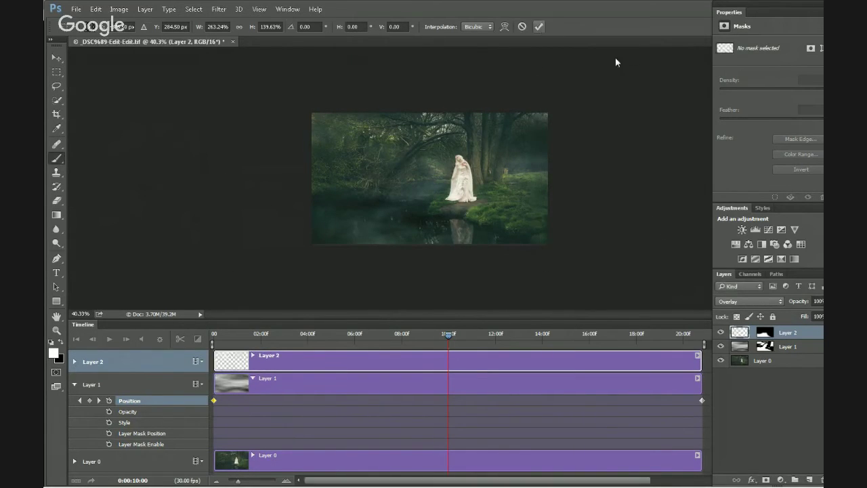
key("b")
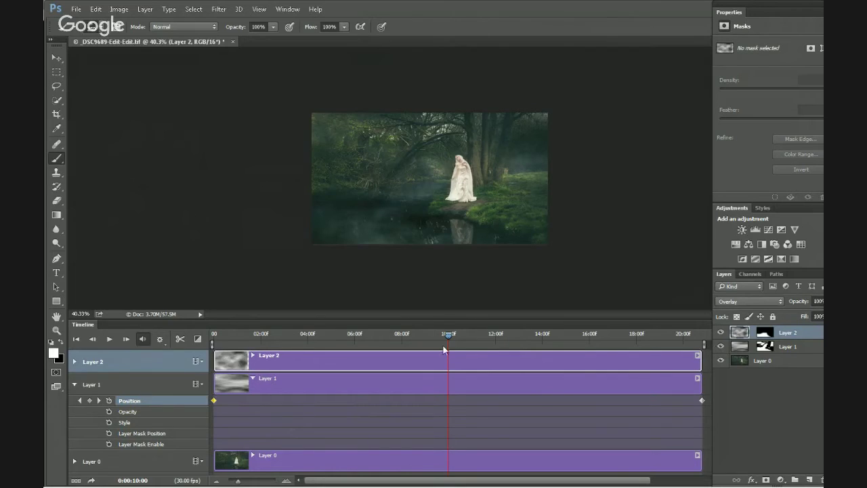
Add a starting Position keyframe for Layer 2 and move the playhead to the timeline's end.
left_click_drag(445, 334, 190, 352)
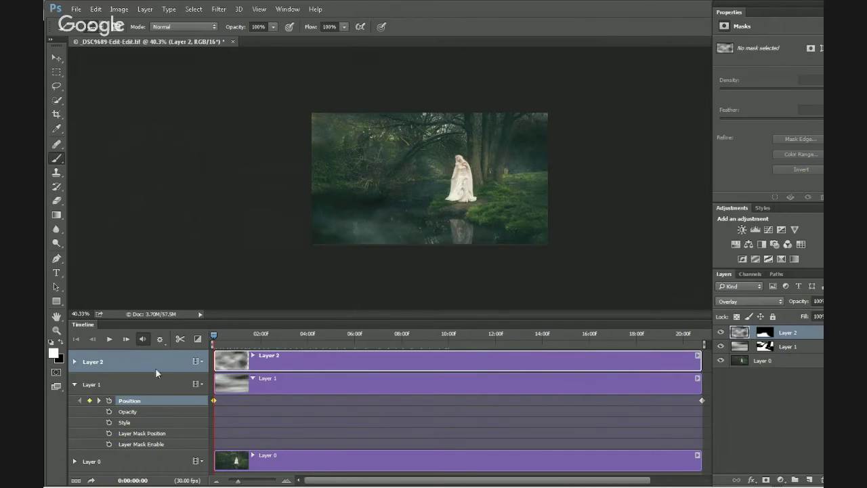
left_click(73, 363)
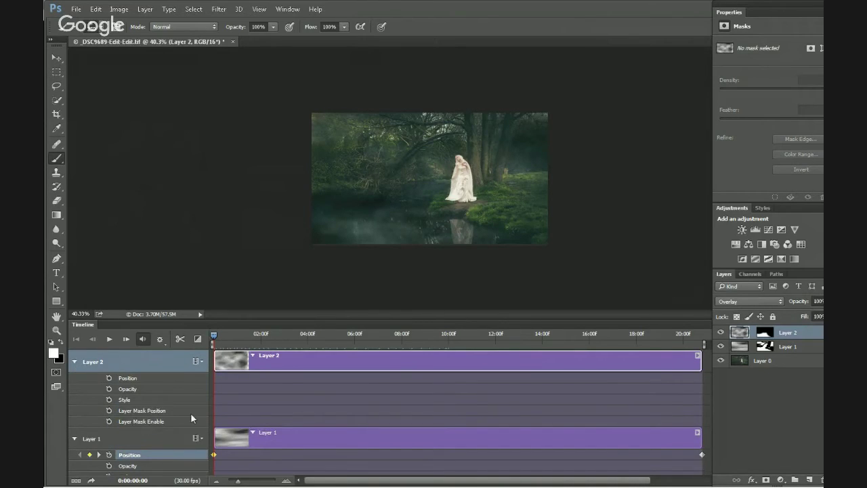
left_click(109, 378)
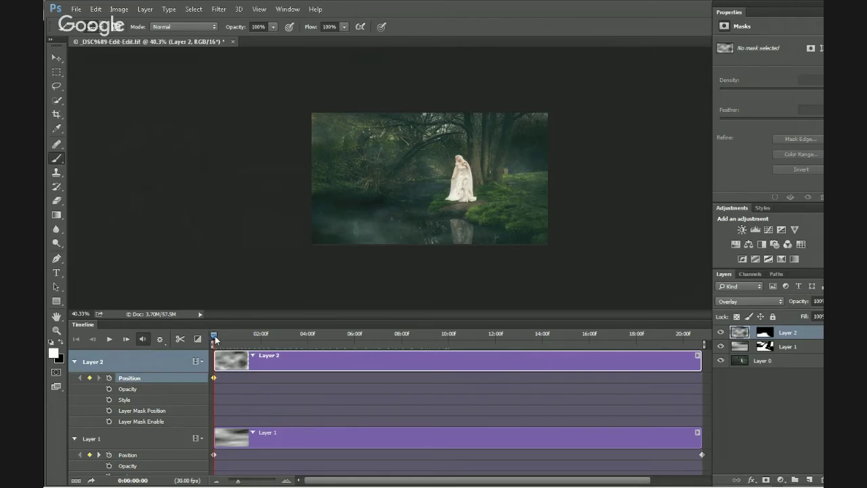
left_click_drag(214, 339, 700, 341)
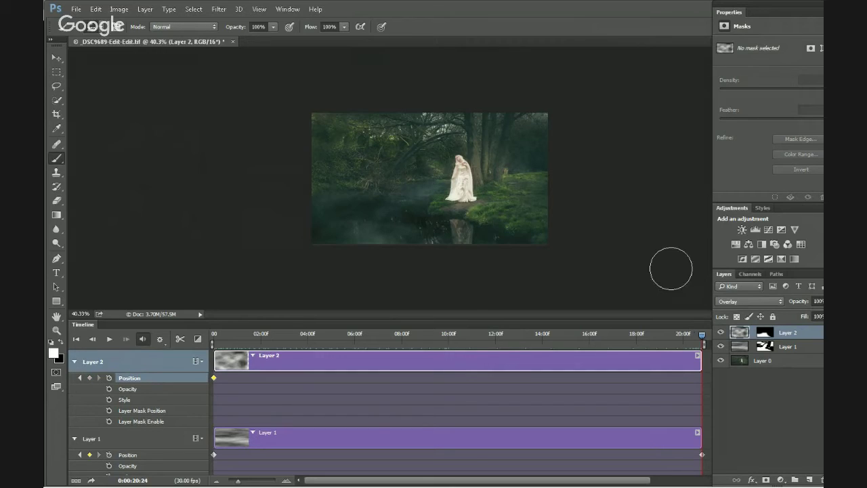
Drag Layer 2's clouds down and right at the last frame, then play the animation.
left_click(56, 60)
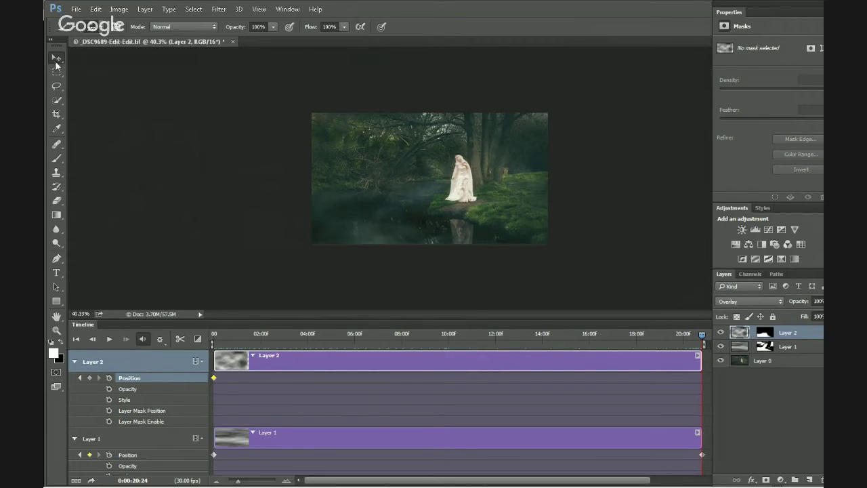
left_click_drag(365, 216, 500, 279)
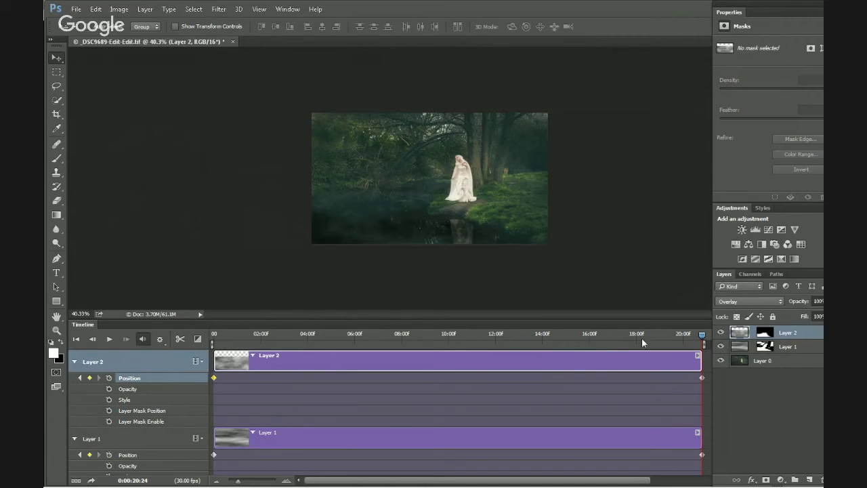
key("space")
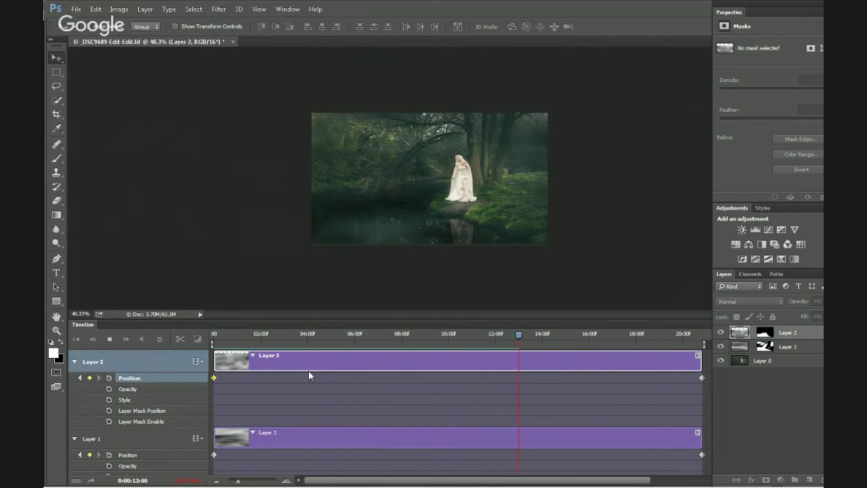
Set Layer 2 to Hard Light, preview the animation, and select its layer mask thumbnail.
left_click(737, 332)
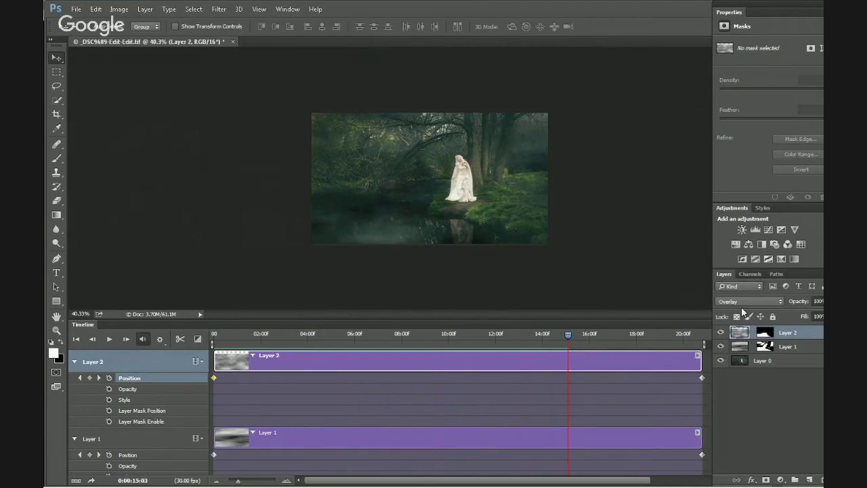
left_click(738, 303)
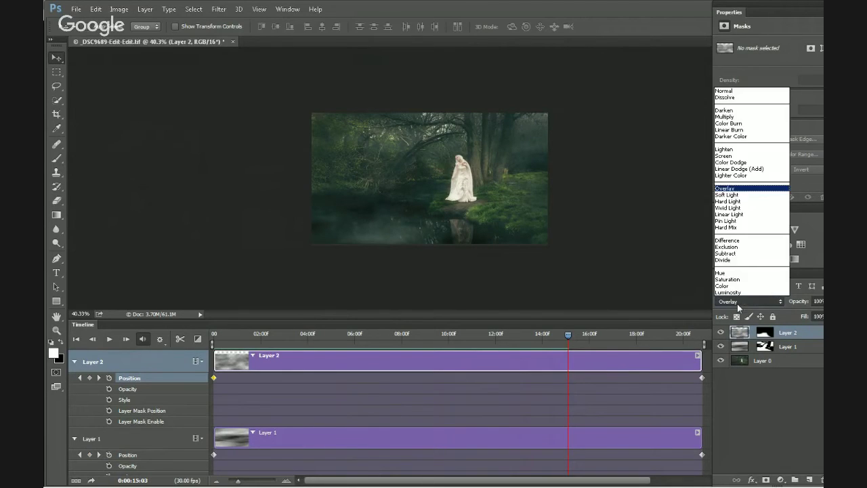
left_click(772, 201)
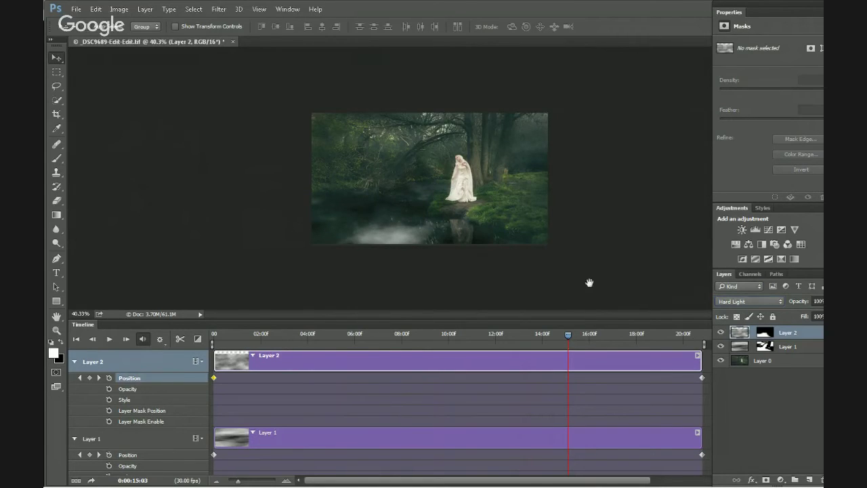
key("space")
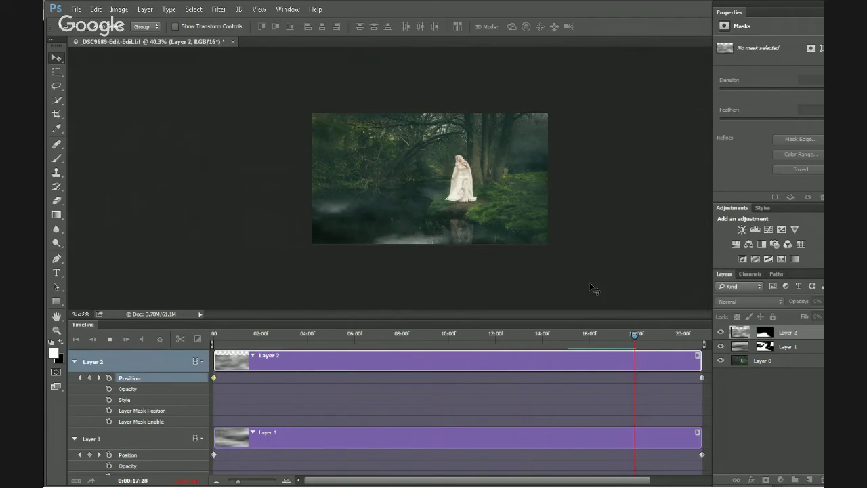
key("space")
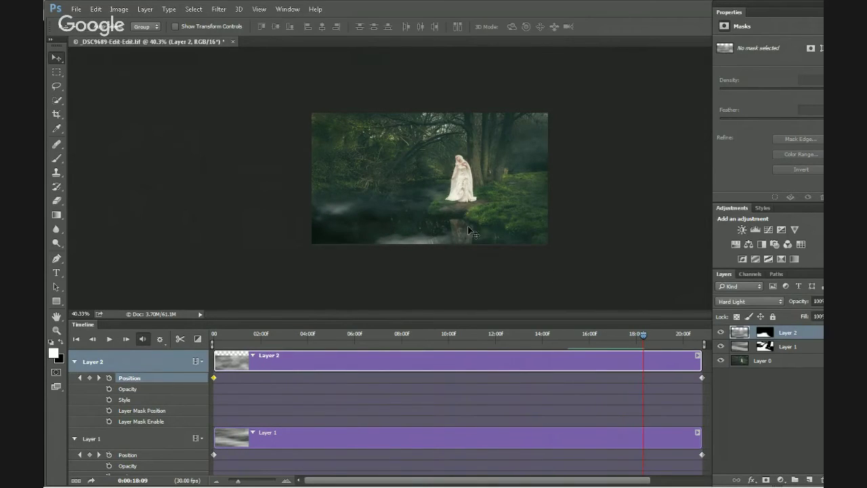
left_click(765, 333)
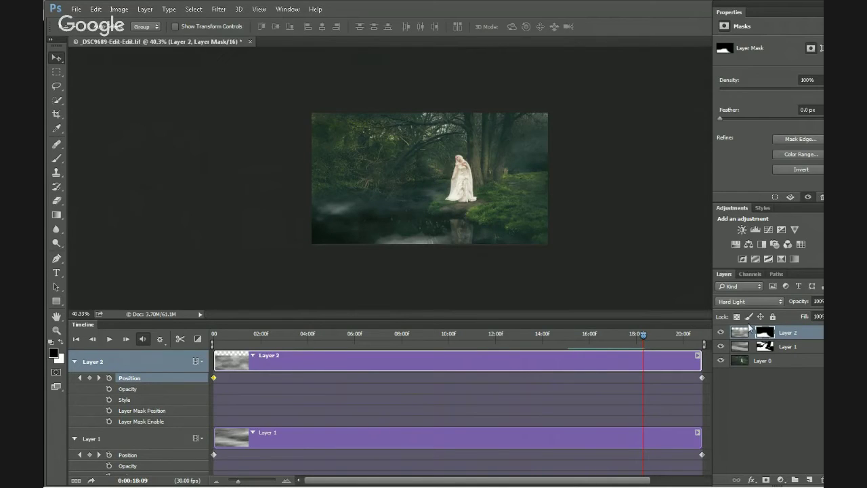
Paint Layer 2's mask with a smaller brush around the woman and grassy bank, then replay.
left_click(56, 158)
scroll(432, 244, "up", 2)
scroll(433, 244, "up", 2)
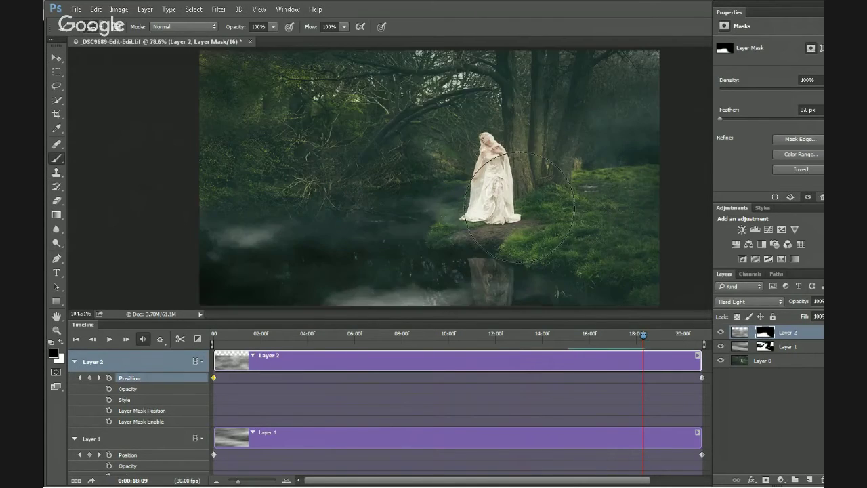
scroll(521, 207, "up", 2)
key("bracketleft")
key("bracketleft")
key("bracketleft")
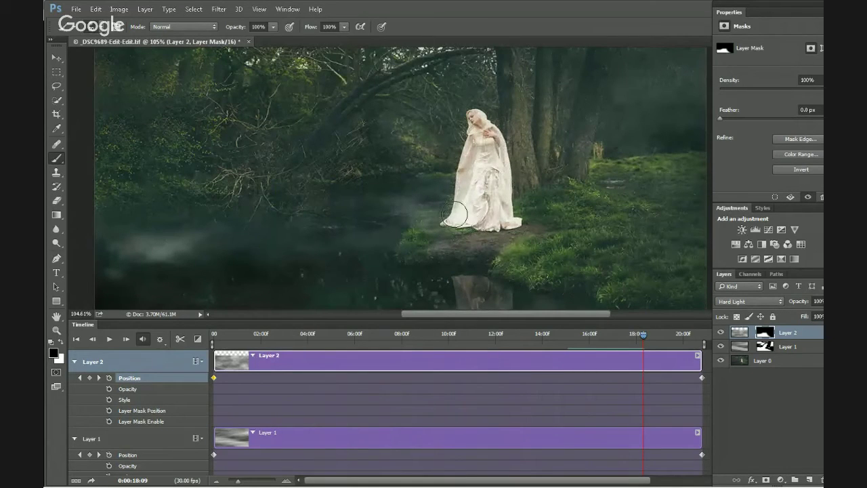
key("bracketleft")
key("bracketleft")
key("bracketleft")
key("bracketleft")
key("bracketleft")
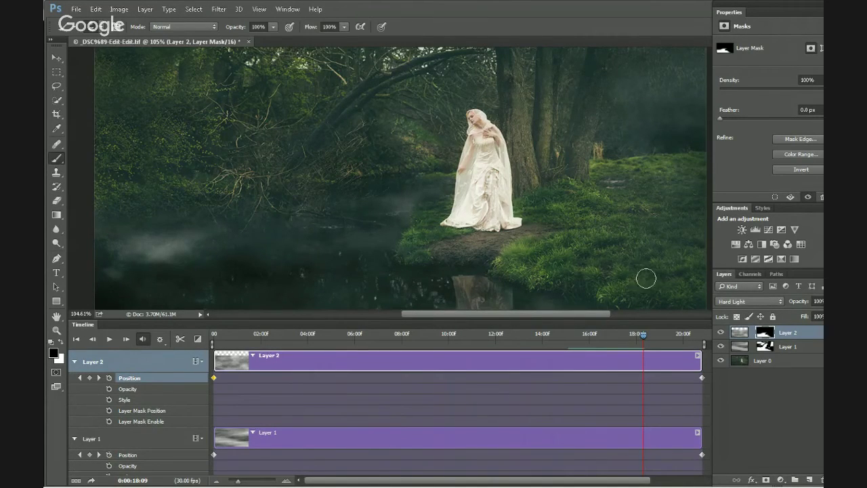
left_click_drag(642, 277, 495, 234)
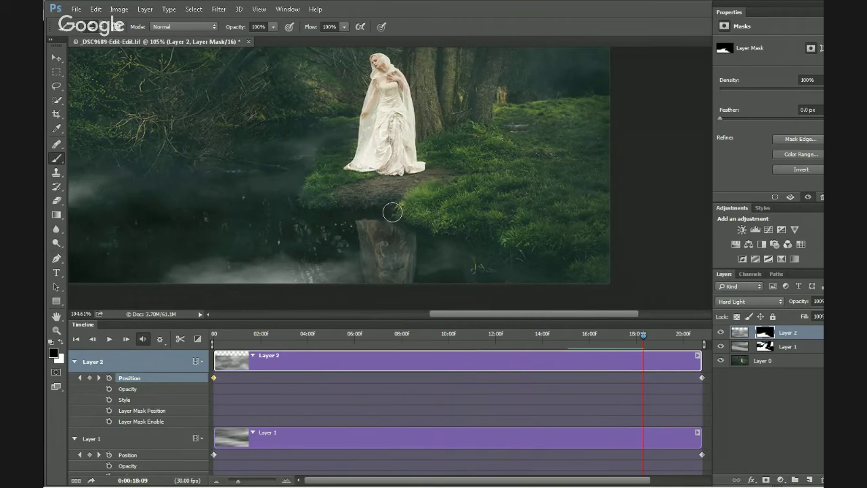
scroll(395, 214, "down", 2)
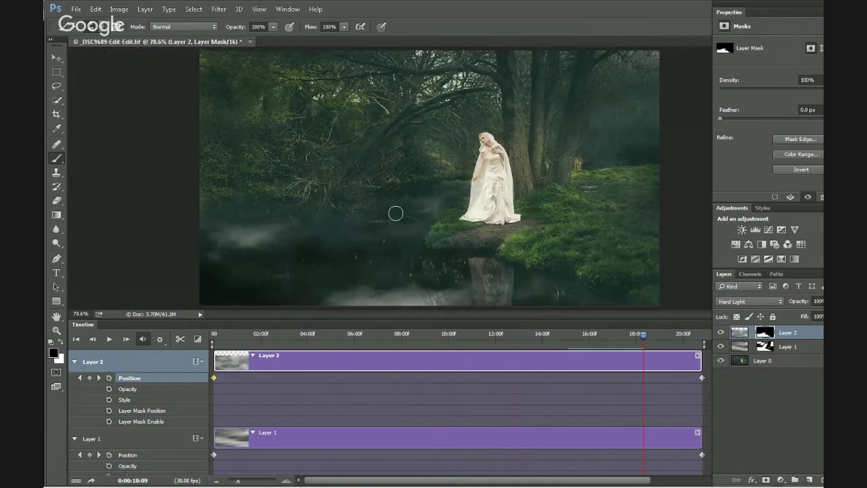
scroll(395, 213, "down", 2)
key("space")
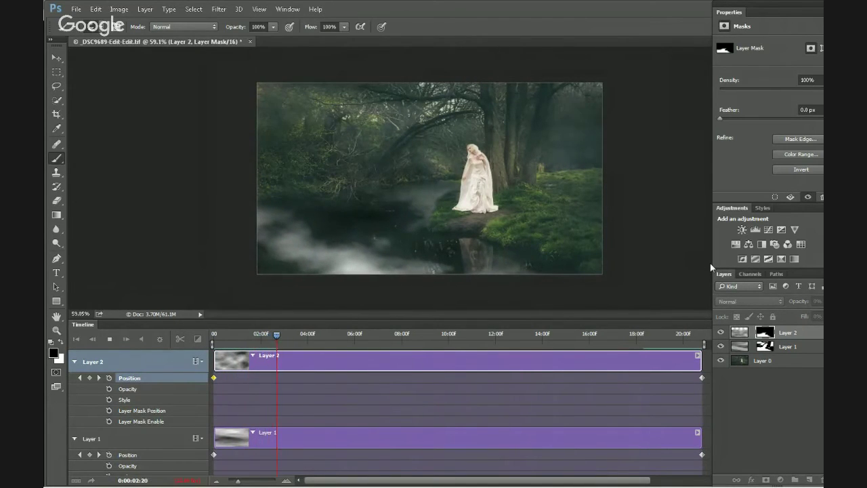
Switch Layer 2's blend mode to Soft Light and preview the fog.
key("space")
left_click(745, 301)
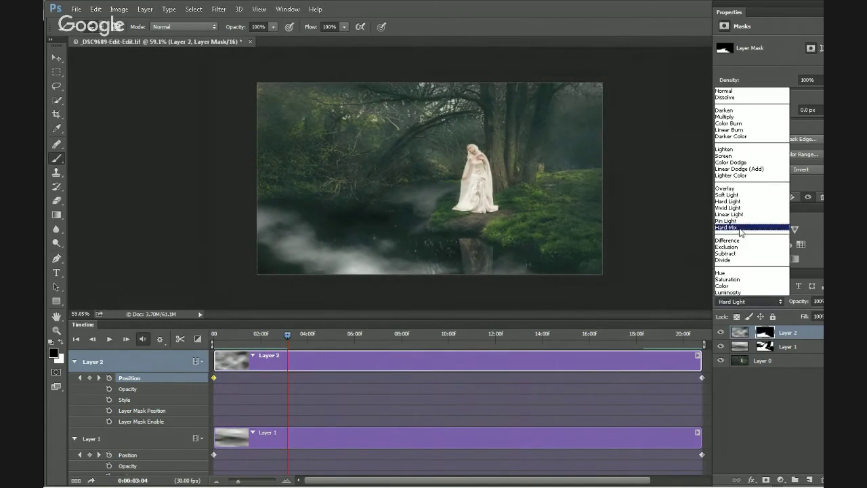
left_click(726, 194)
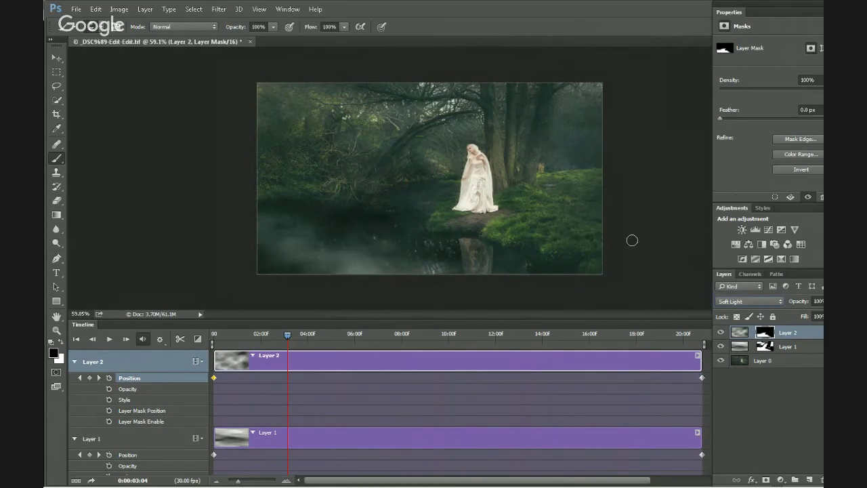
key("space")
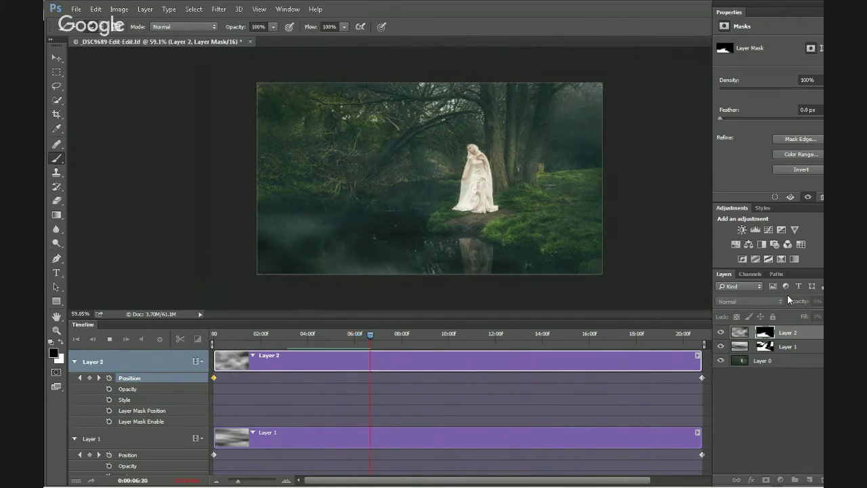
key("space")
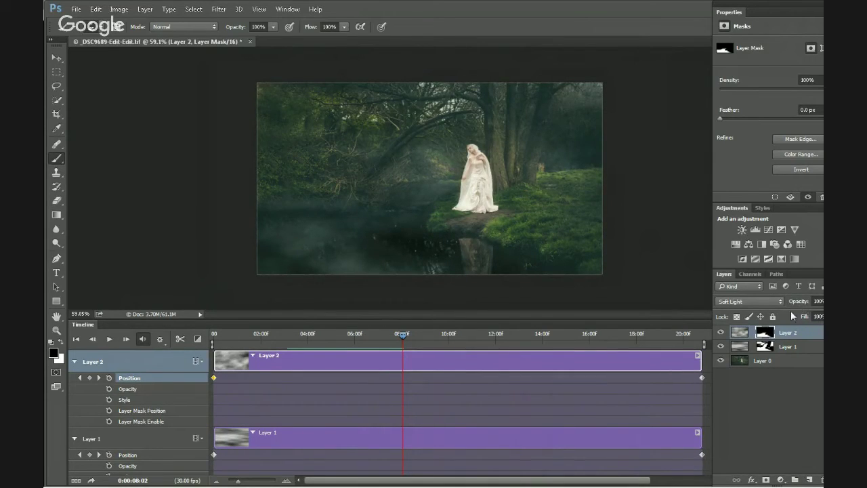
Lower Layer 2's opacity to 42% and play the animation to review it.
left_click(820, 300)
left_click_drag(793, 317, 777, 323)
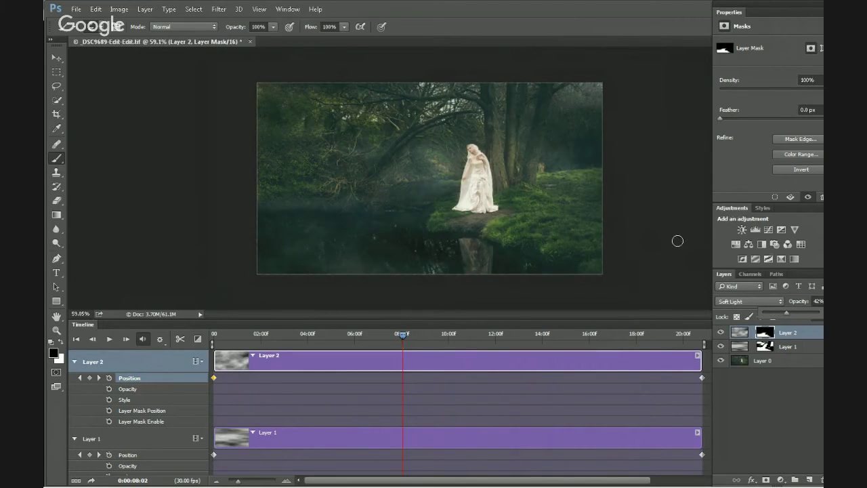
left_click(650, 249)
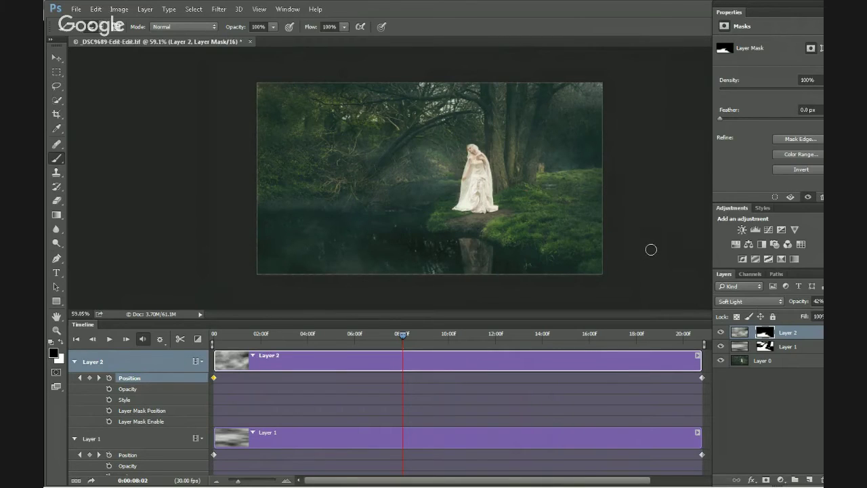
key("space")
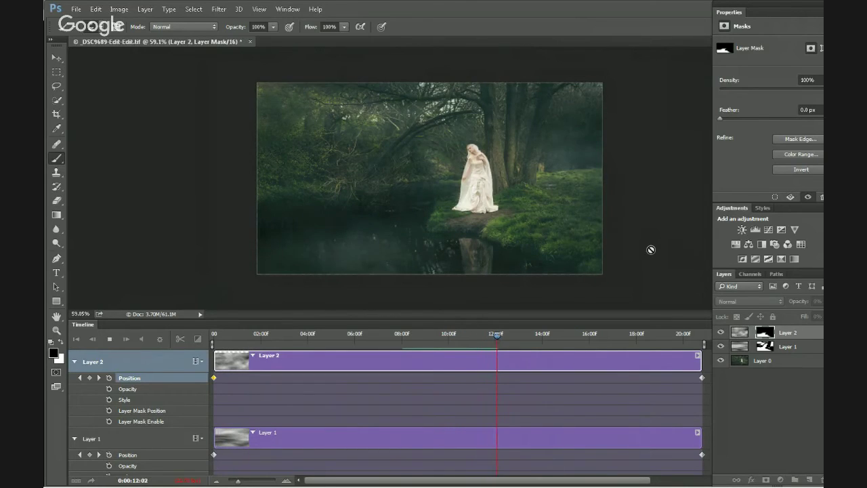
key("space")
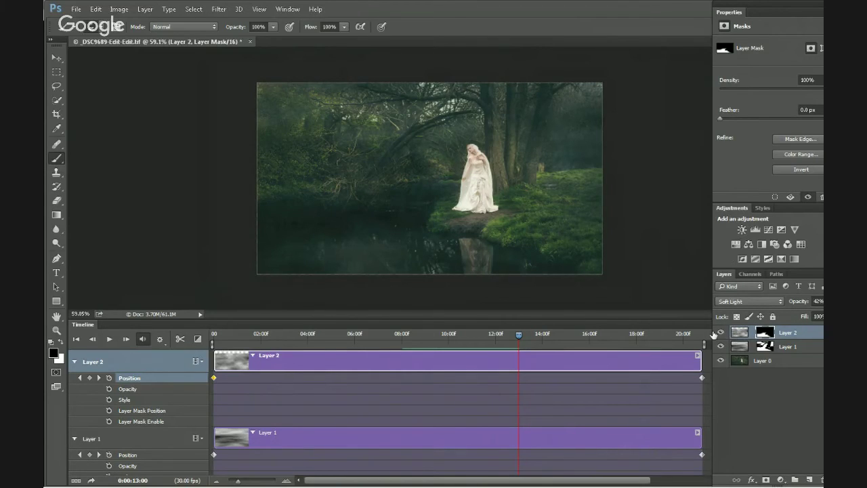
Add a Hue/Saturation layer clipped to Layer 2, colorized at Hue 189, Saturation 25, Lightness -32.
left_click(736, 244)
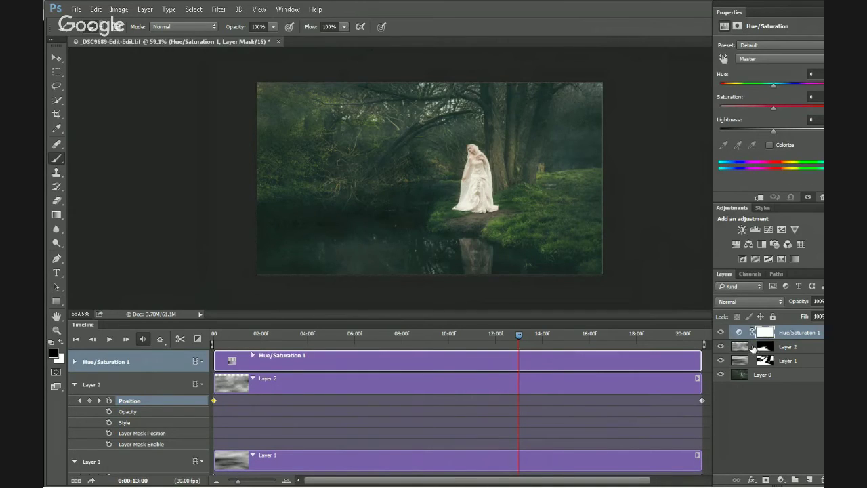
left_click_drag(748, 335, 804, 336)
left_click(805, 334, "alt")
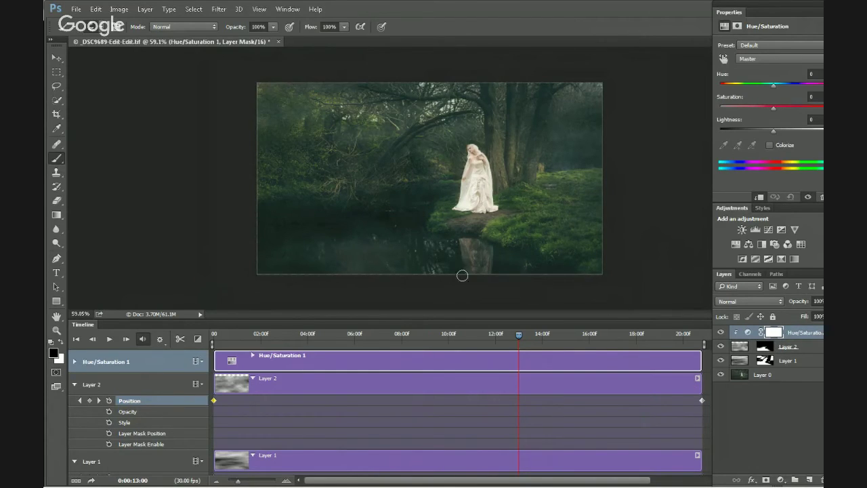
left_click(769, 145)
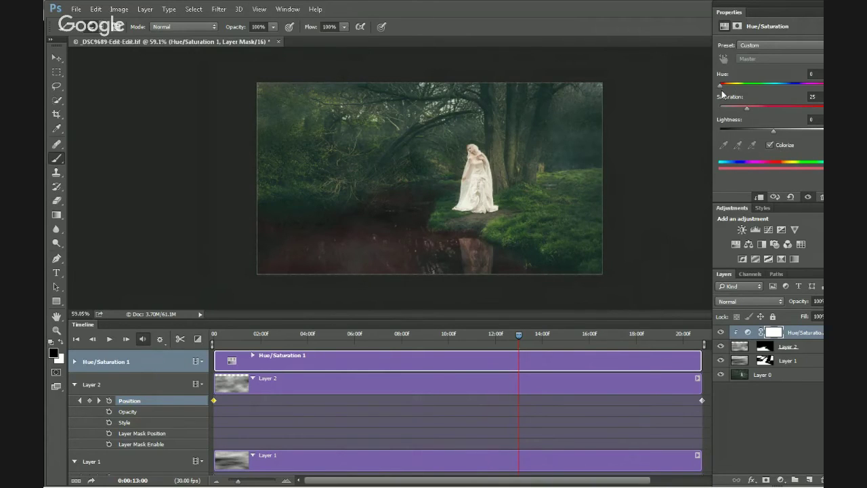
left_click_drag(722, 90, 761, 86)
left_click_drag(775, 130, 761, 137)
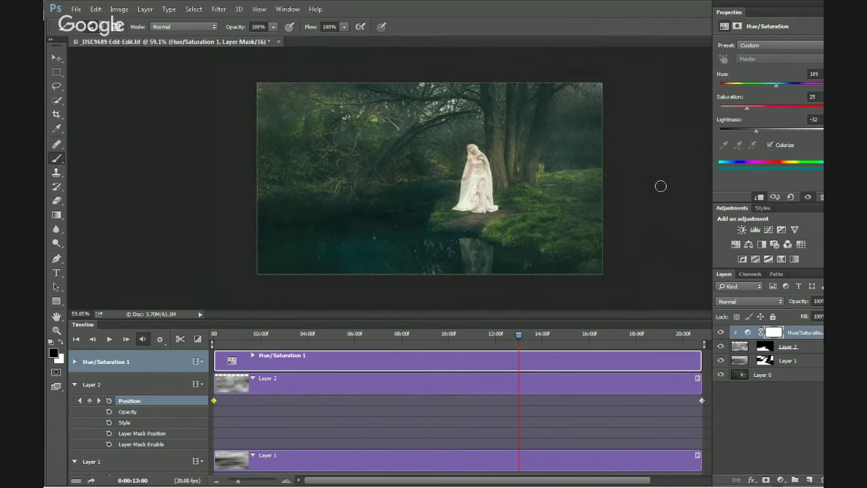
key("space")
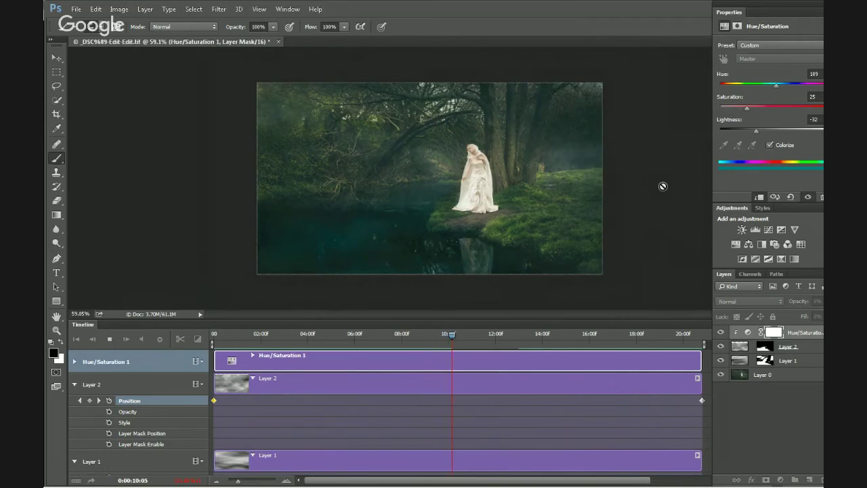
key("space")
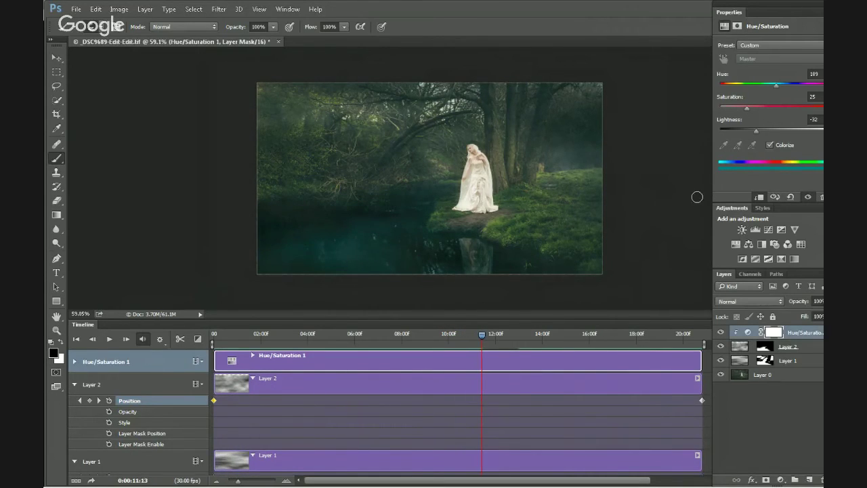
left_click(763, 348)
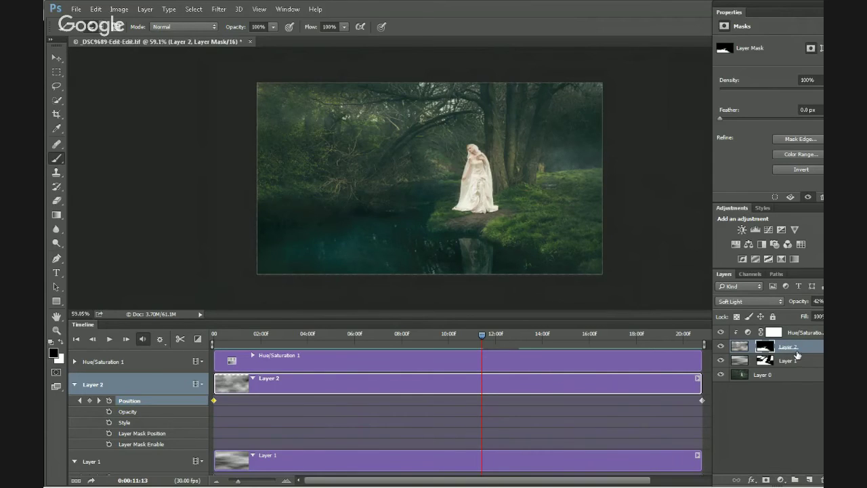
left_click(789, 333)
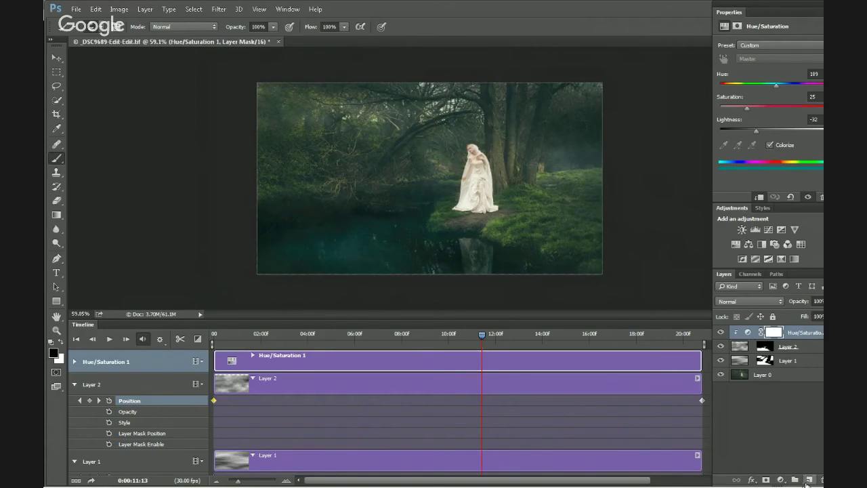
Create Layer 3 spanning the full timeline and copy Layer 2's mask onto it.
mouse_move(808, 486)
left_click(809, 480)
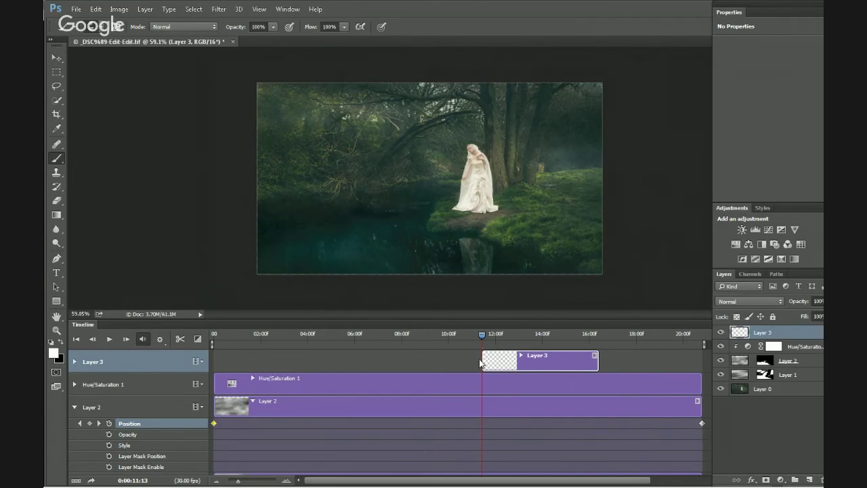
left_click_drag(484, 359, 214, 361)
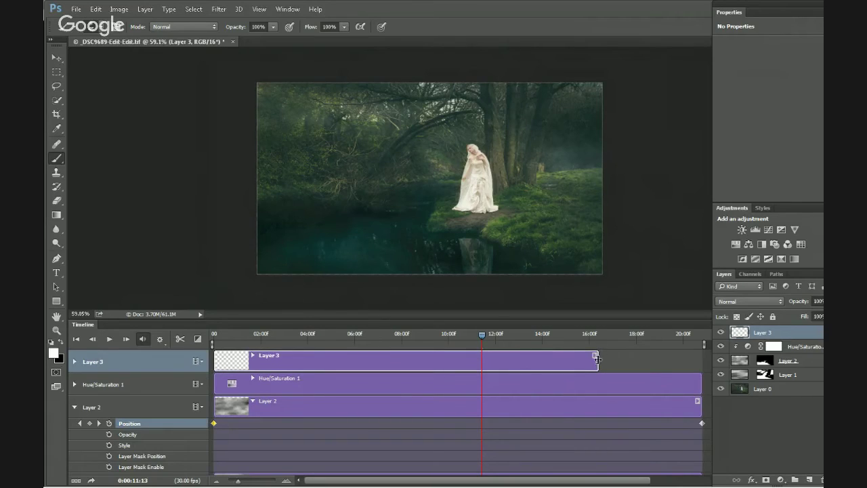
left_click_drag(597, 359, 702, 359)
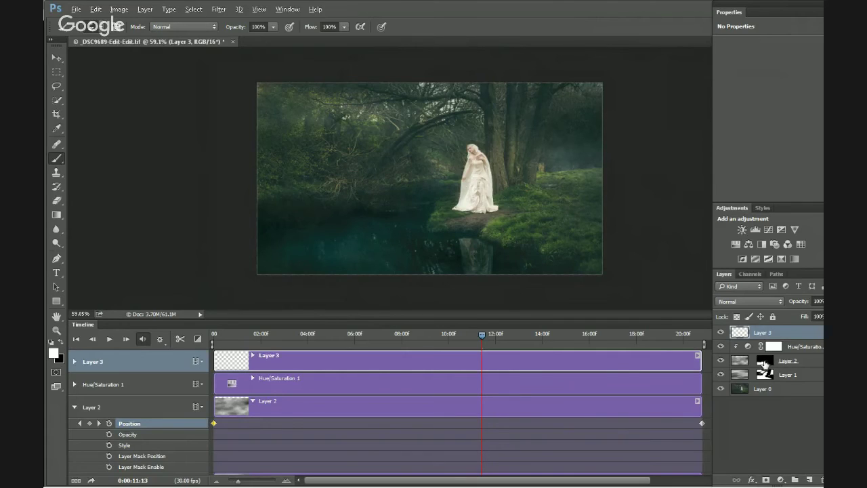
left_click_drag(764, 364, 770, 333)
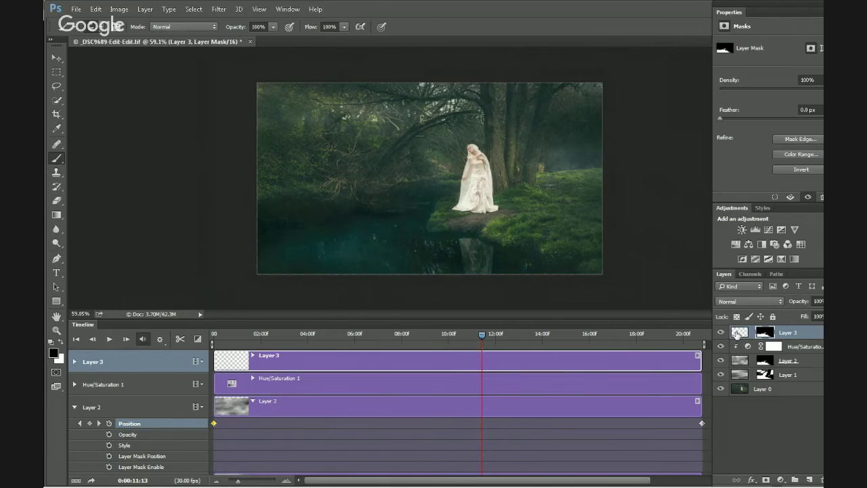
left_click(737, 335)
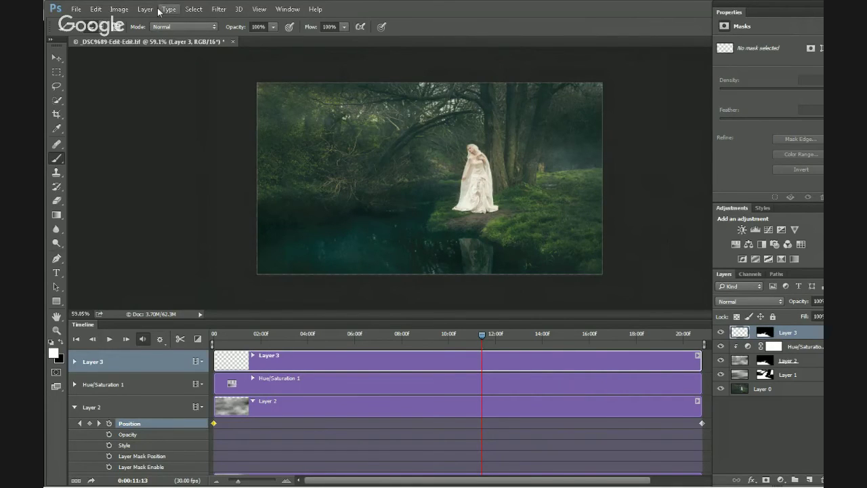
Render clouds into Layer 3 with Filter > Render > Clouds.
left_click(219, 12)
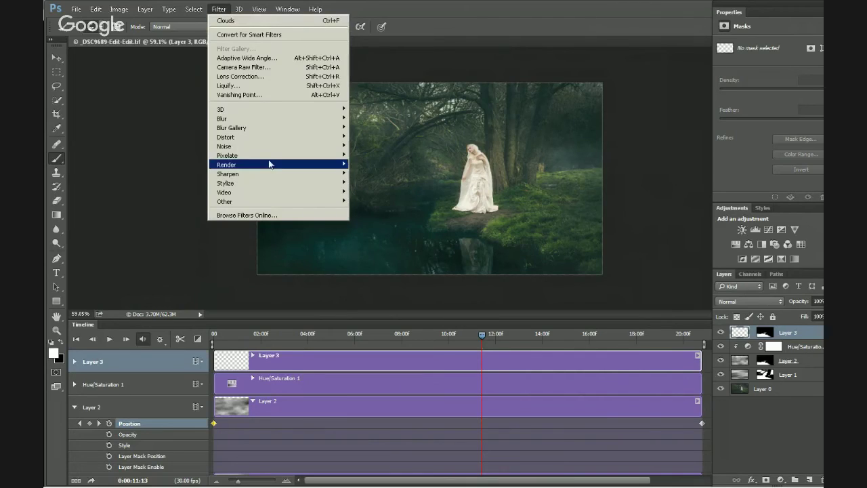
mouse_move(268, 169)
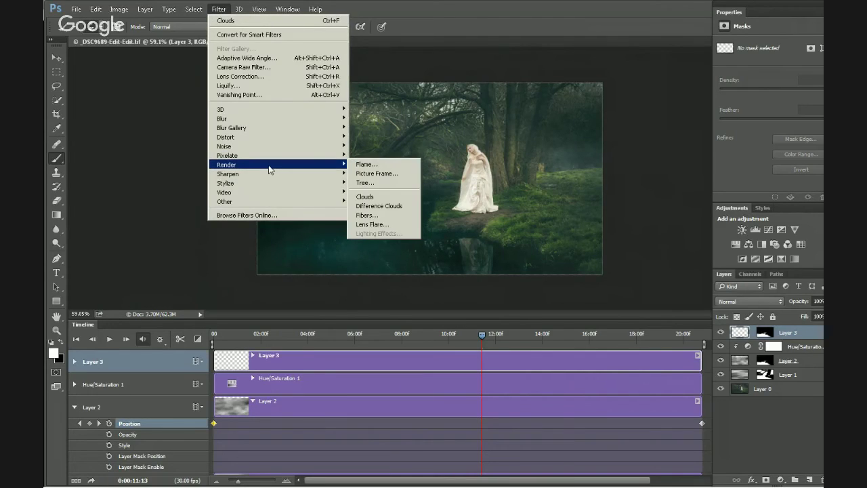
left_click(399, 197)
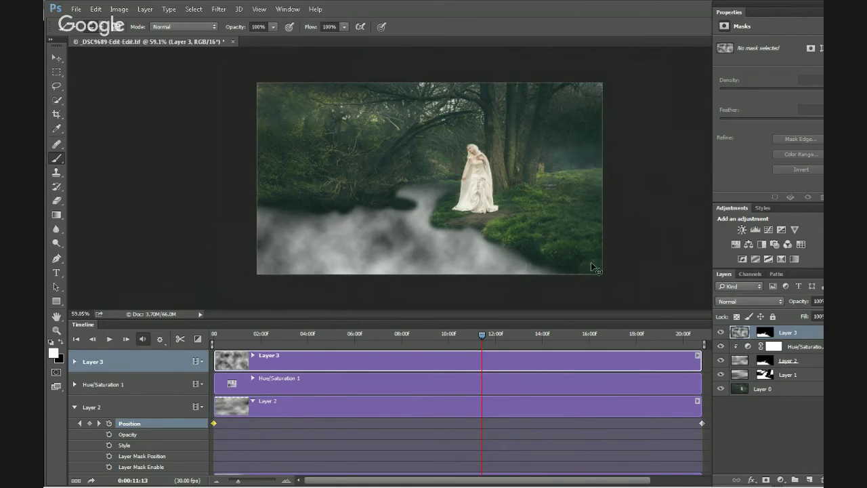
Rotate the cloud layer about 90° and stretch it to roughly 214% height over the stream.
key("ctrl+t")
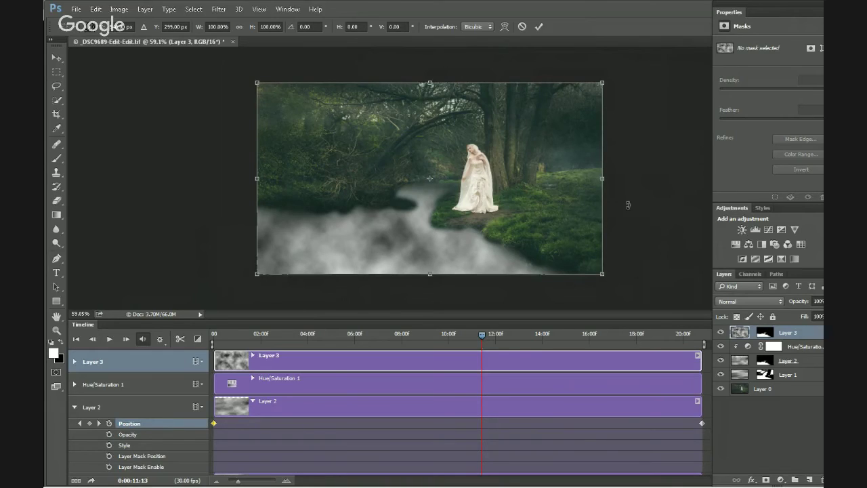
left_click_drag(647, 149, 424, 306)
left_click_drag(334, 179, 264, 179)
left_click_drag(387, 199, 373, 226)
left_click_drag(509, 206, 652, 208)
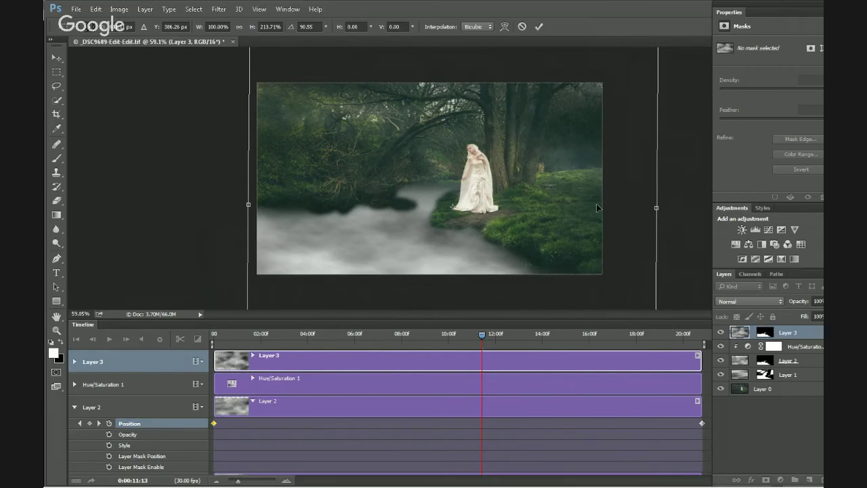
left_click_drag(551, 201, 544, 117)
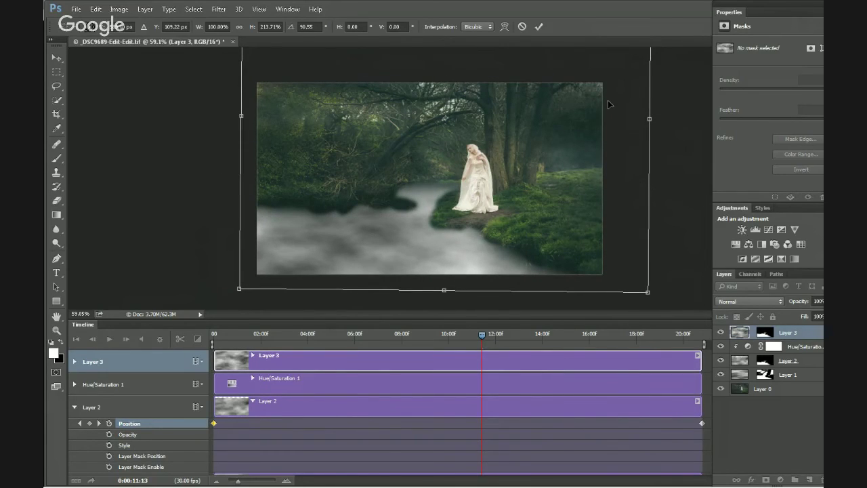
Commit the fog transform, set Layer 3 to Overlay, and return the playhead to frame 0.
left_click(538, 27)
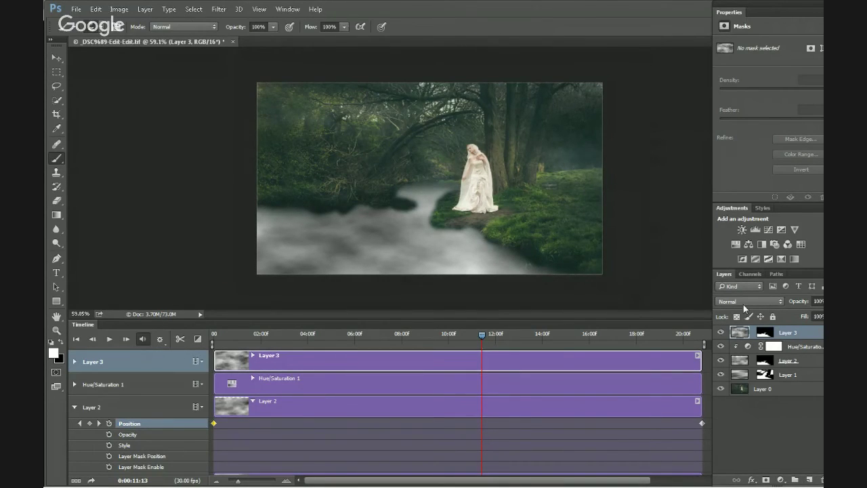
left_click(744, 303)
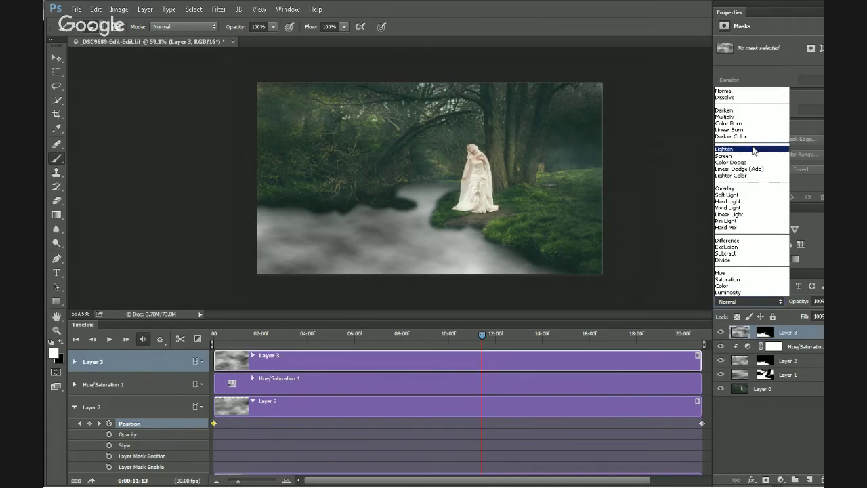
left_click(747, 188)
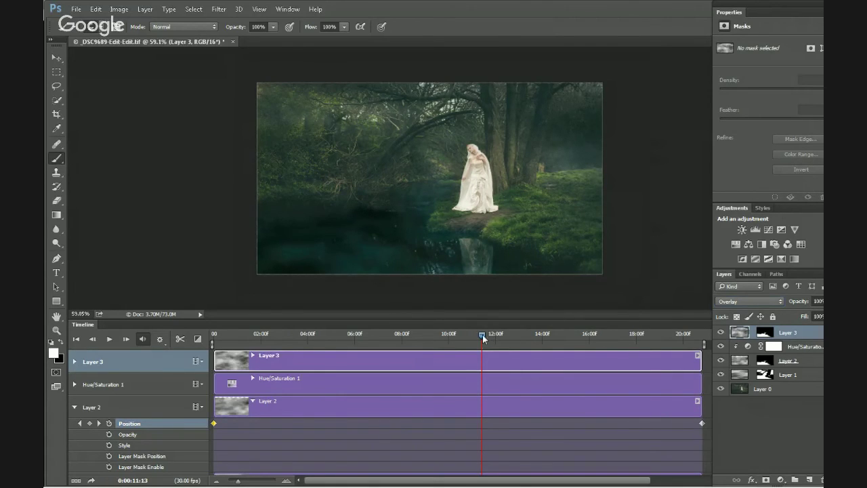
left_click_drag(482, 338, 242, 339)
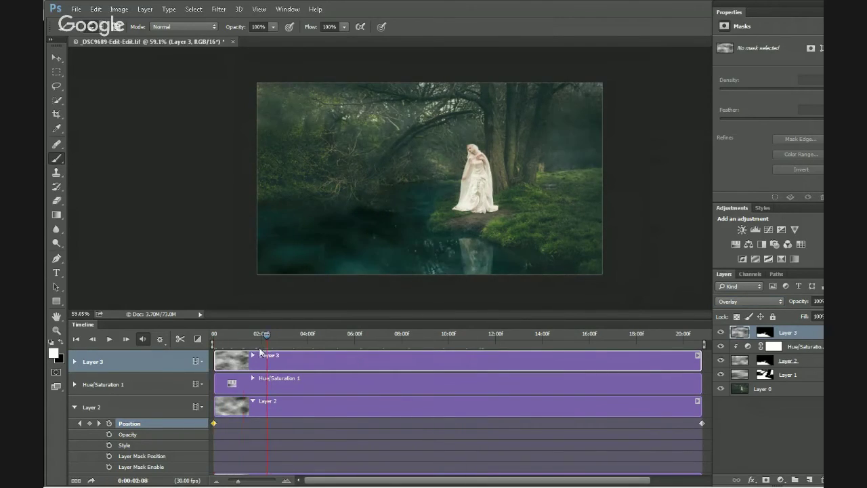
left_click_drag(260, 351, 214, 353)
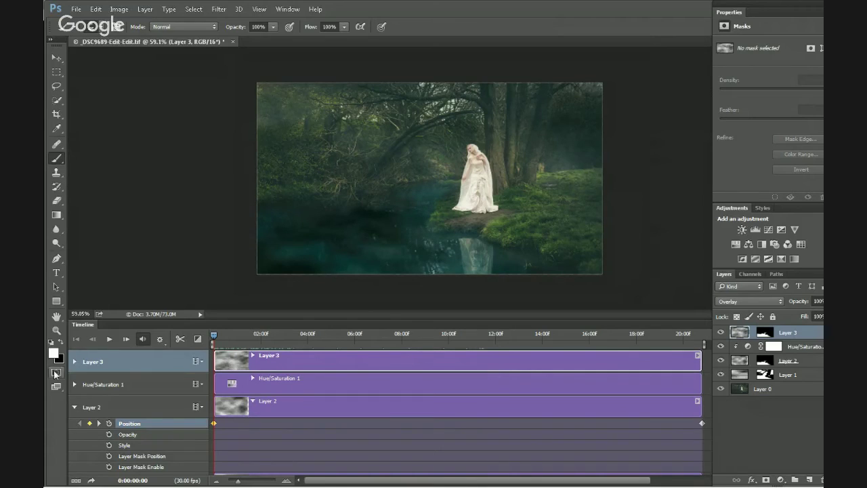
Start Layer 3's Position keyframes at frame 0 and shift the fog near 7 s and 08:10.
left_click(74, 362)
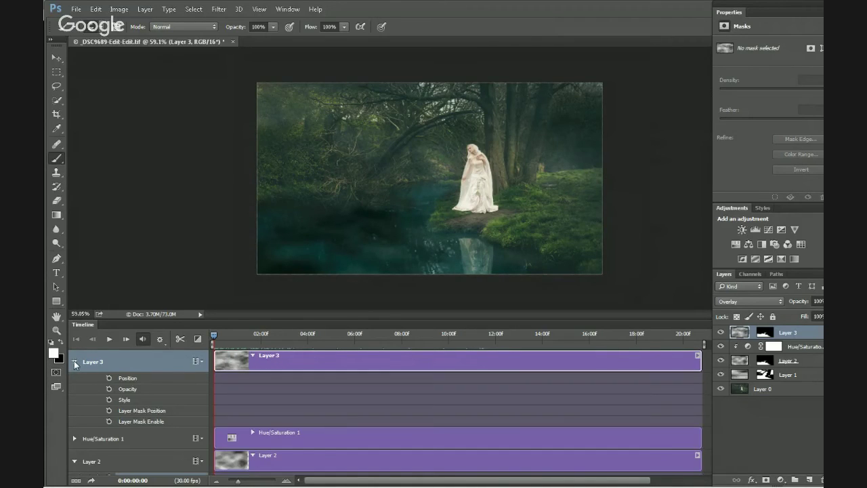
left_click(109, 378)
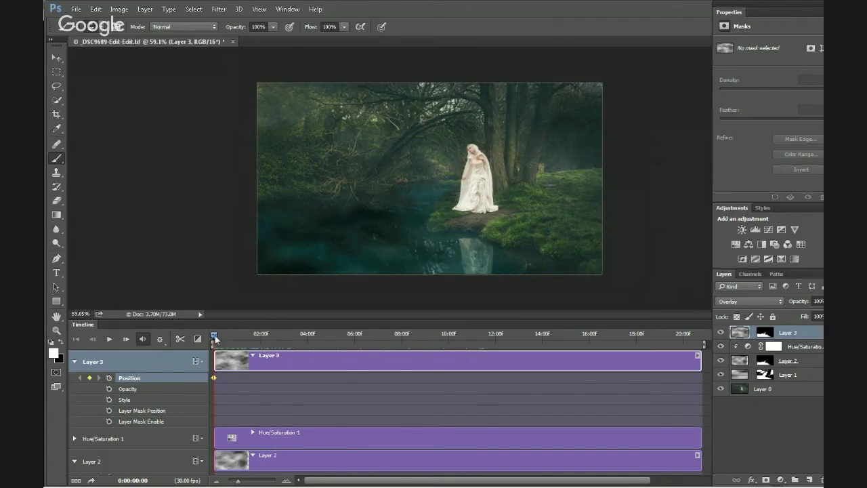
left_click_drag(214, 338, 722, 353)
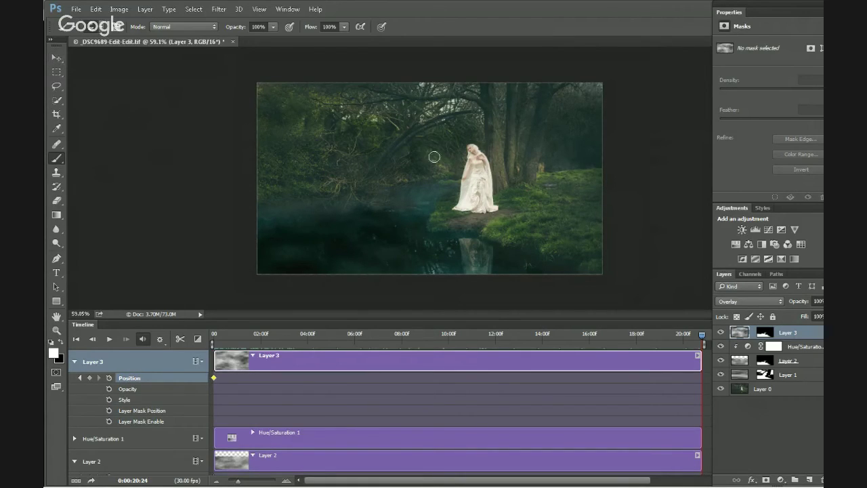
left_click_drag(703, 334, 383, 331)
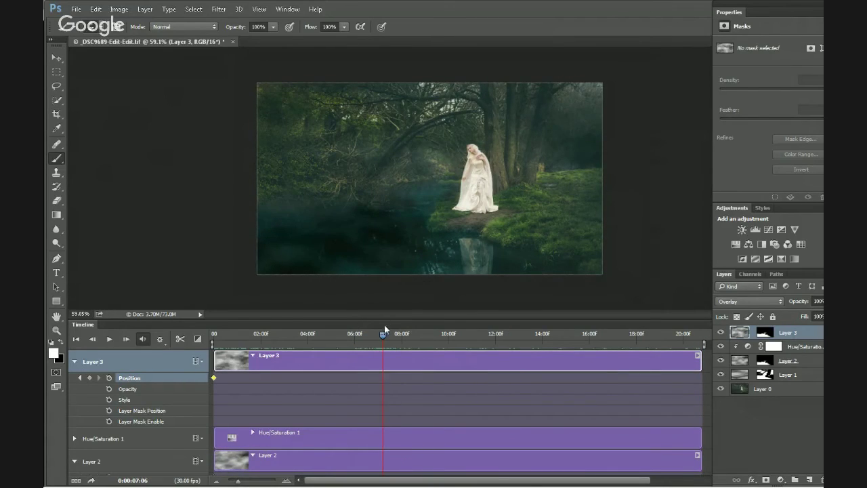
left_click(56, 58)
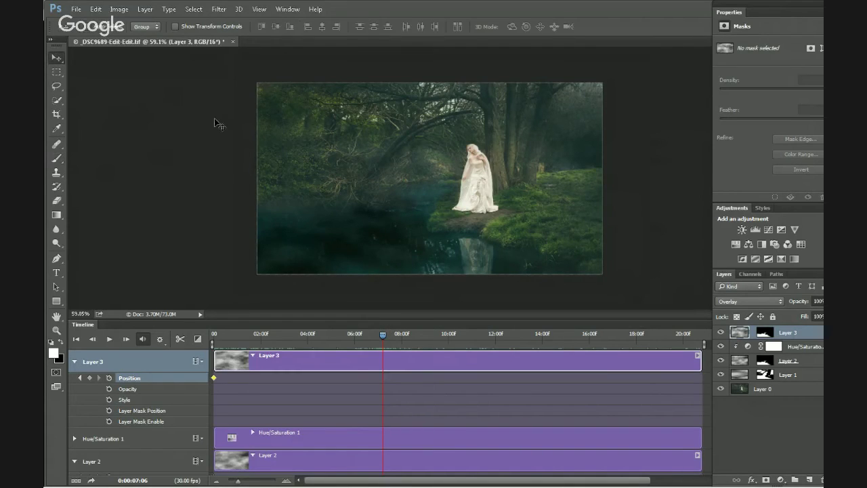
left_click_drag(389, 175, 326, 223)
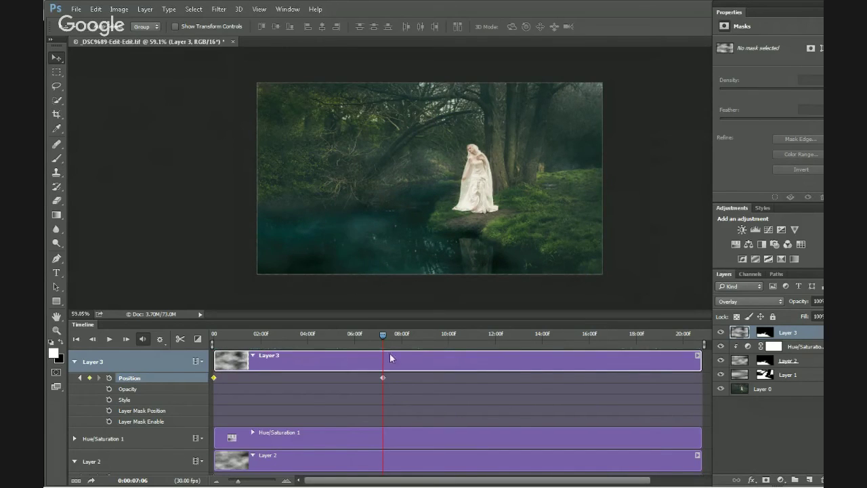
left_click_drag(386, 336, 410, 339)
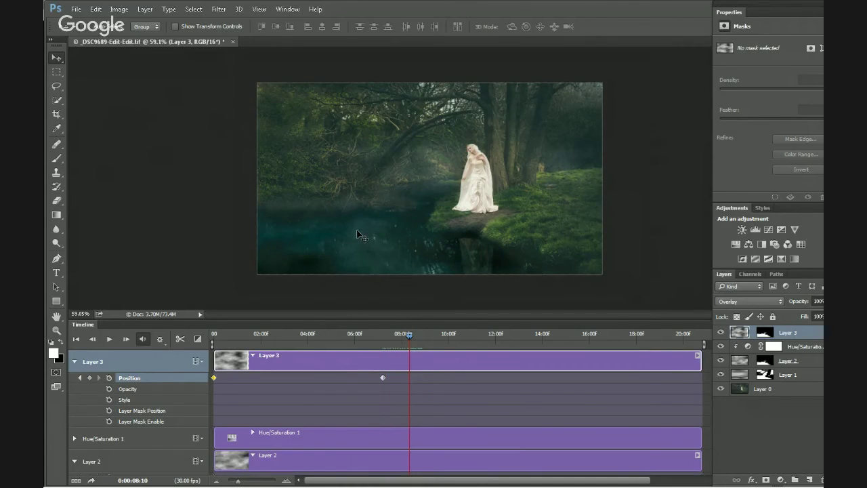
left_click_drag(356, 230, 386, 250)
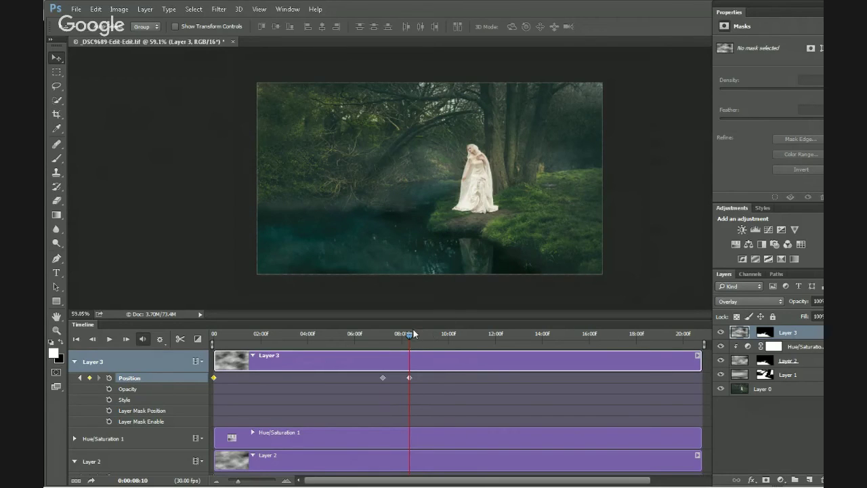
Add further fog Position keyframes at about 11:09, 15:05, 18 s and the final frame.
left_click_drag(413, 335, 491, 339)
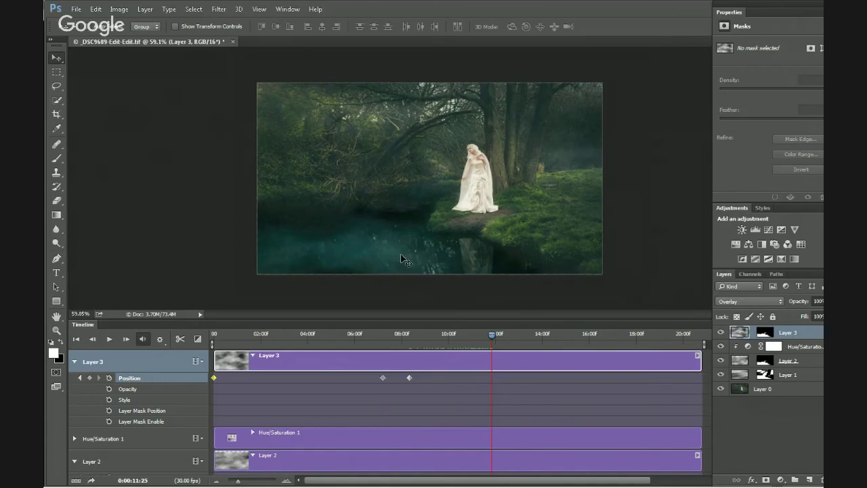
left_click_drag(404, 258, 421, 291)
left_click_drag(492, 337, 581, 347)
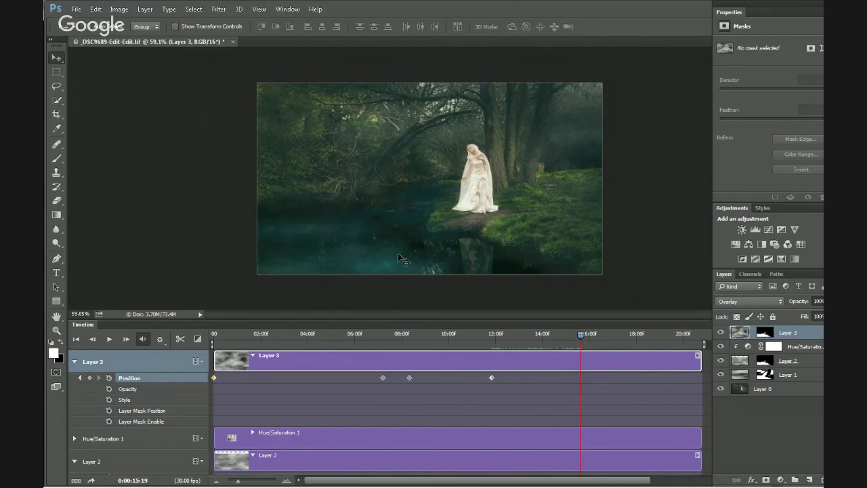
left_click_drag(400, 257, 377, 279)
left_click_drag(583, 333, 655, 348)
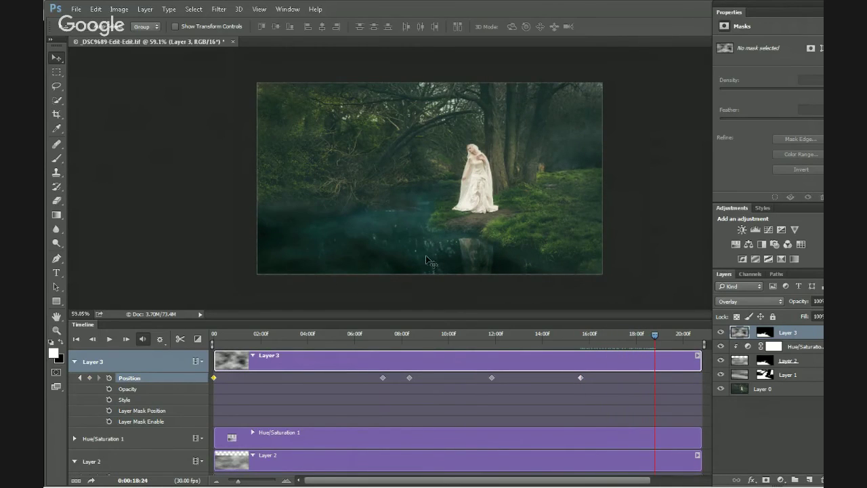
left_click_drag(418, 256, 390, 287)
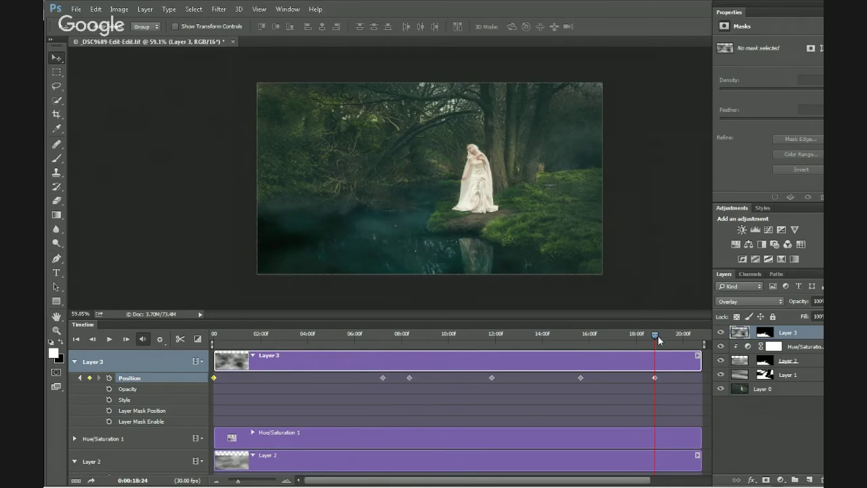
left_click_drag(658, 335, 700, 341)
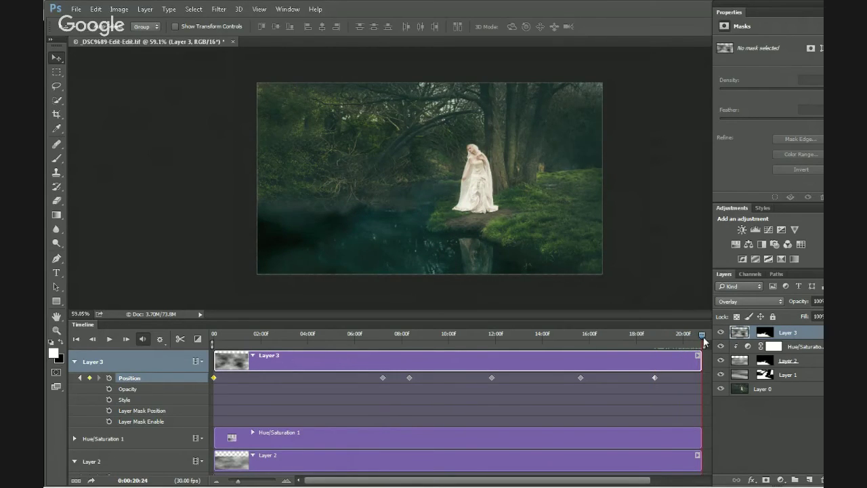
mouse_move(417, 245)
left_mouse_down()
mouse_move(423, 260)
mouse_move(405, 261)
mouse_move(406, 244)
left_mouse_up()
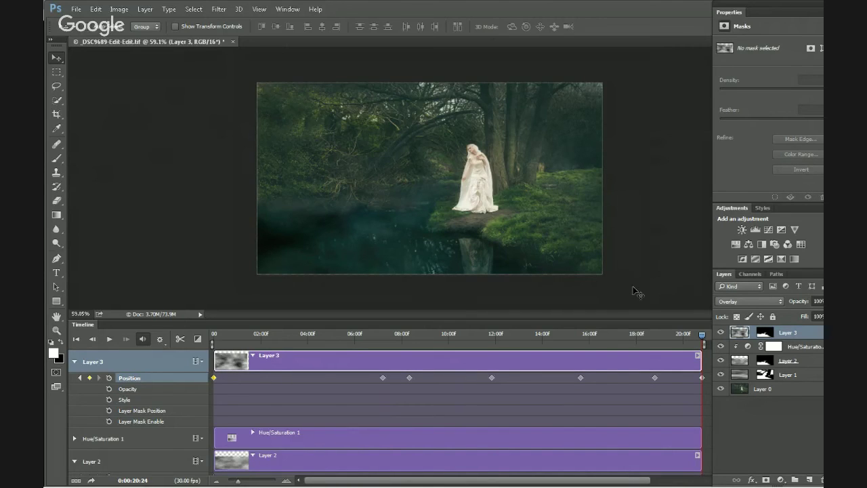
key("space")
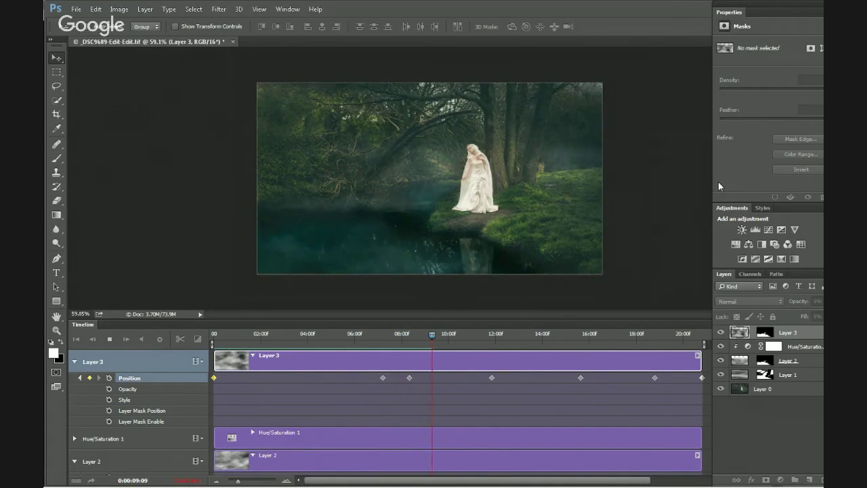
key("space")
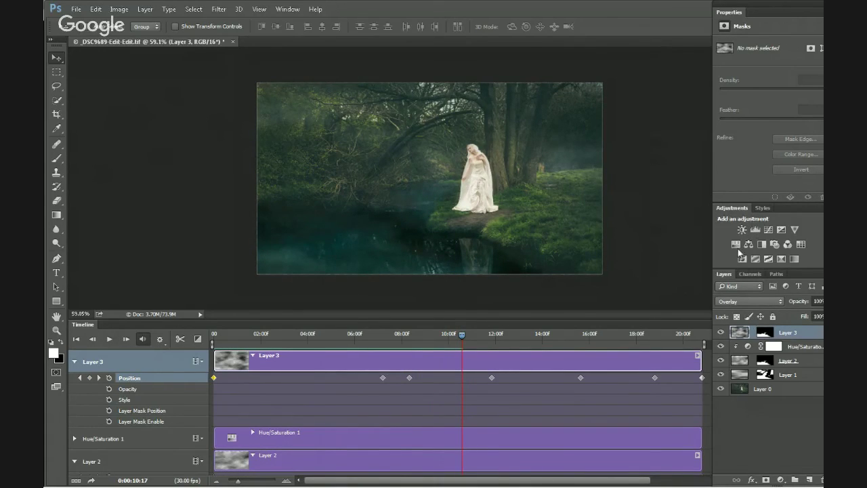
Add a Hue/Saturation layer clipped to Layer 3, colorized at Hue 160, Saturation 25, Lightness -34.
left_click(735, 244)
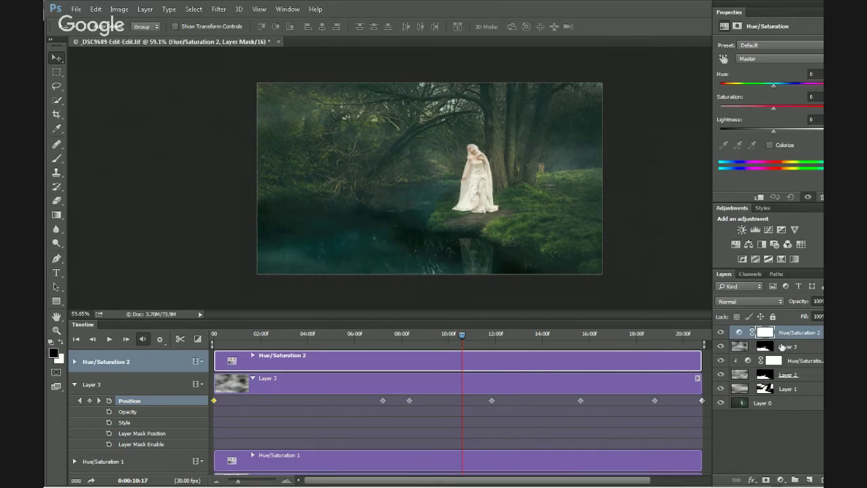
left_click(811, 337, "alt")
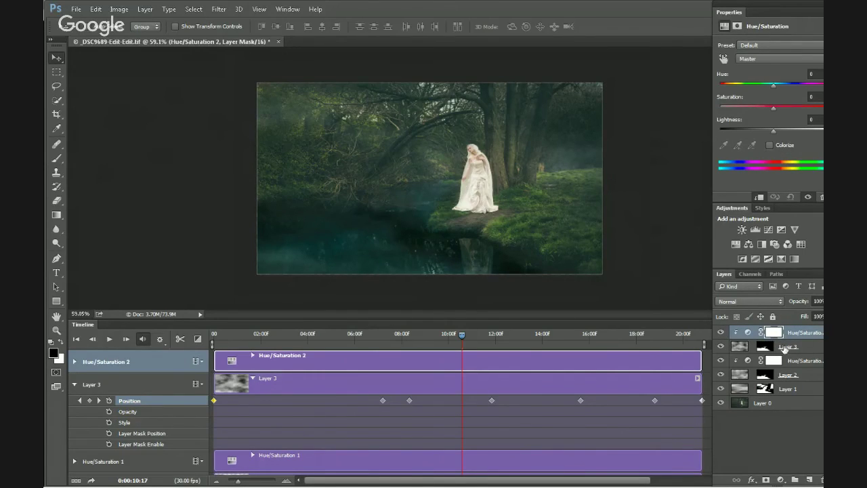
left_click(770, 145)
left_click_drag(721, 85, 761, 94)
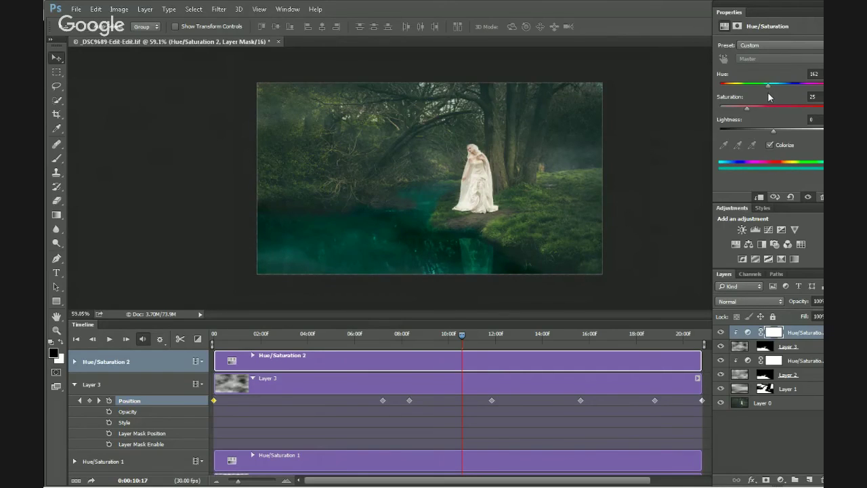
left_click_drag(772, 130, 754, 134)
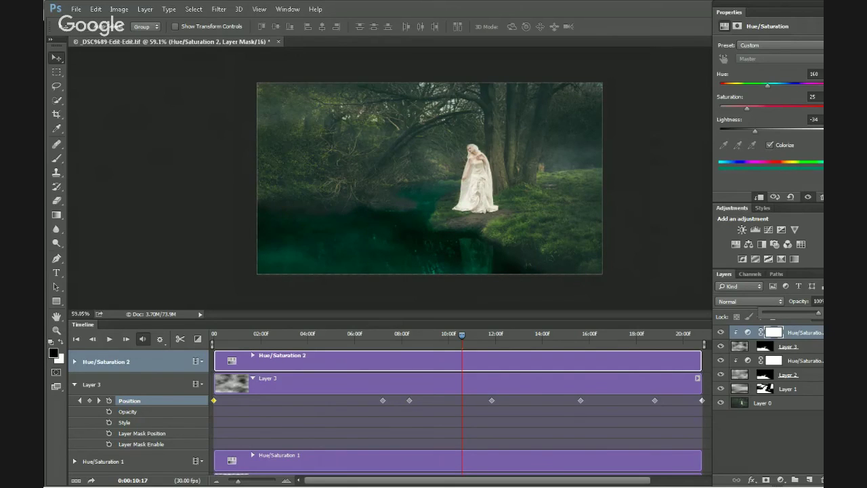
Lower Layer 3's opacity to 12% and play the animation to review the tinted fog.
left_click(809, 349)
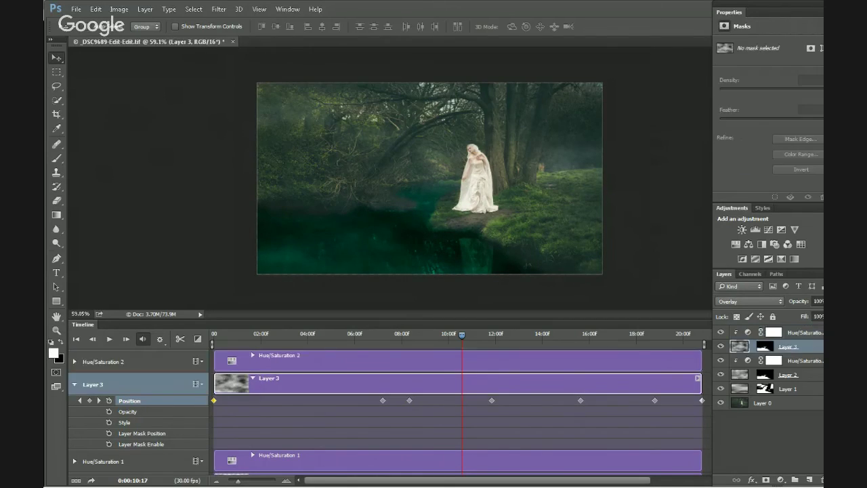
left_click(820, 300)
left_click_drag(797, 319, 780, 329)
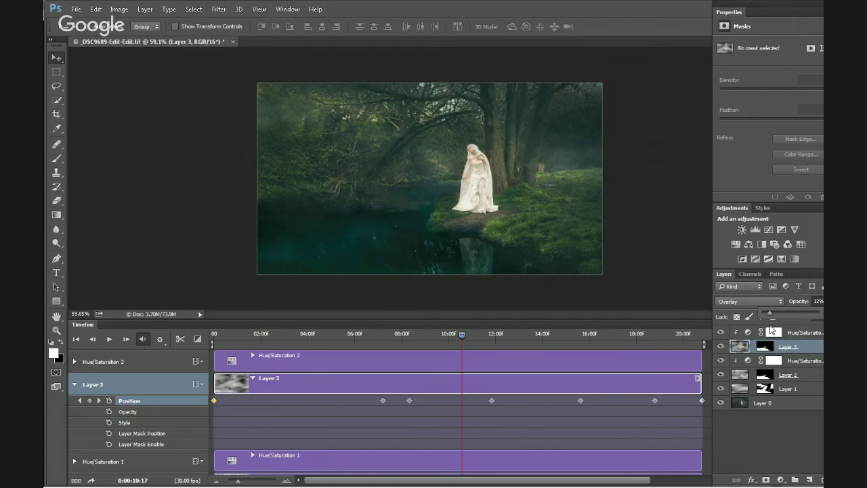
left_click(635, 263)
key("space")
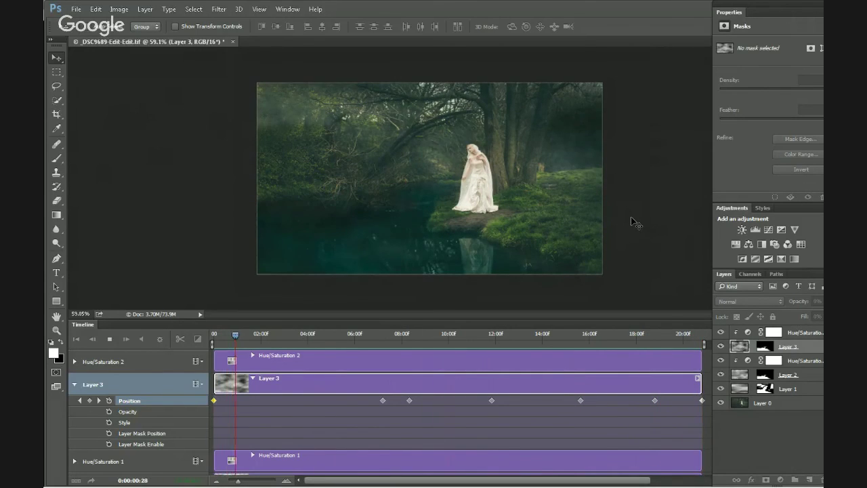
key("space")
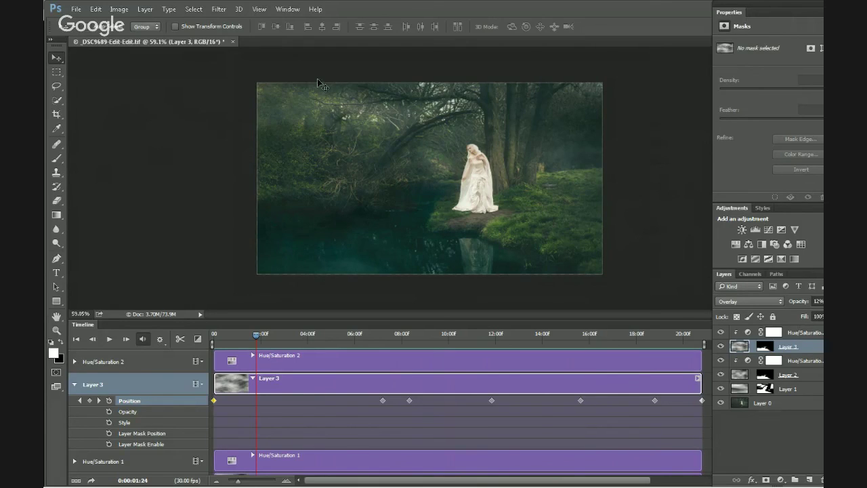
Open File > Export > Save for Web (Legacy) to preview the animation as a GIF.
left_click(76, 9)
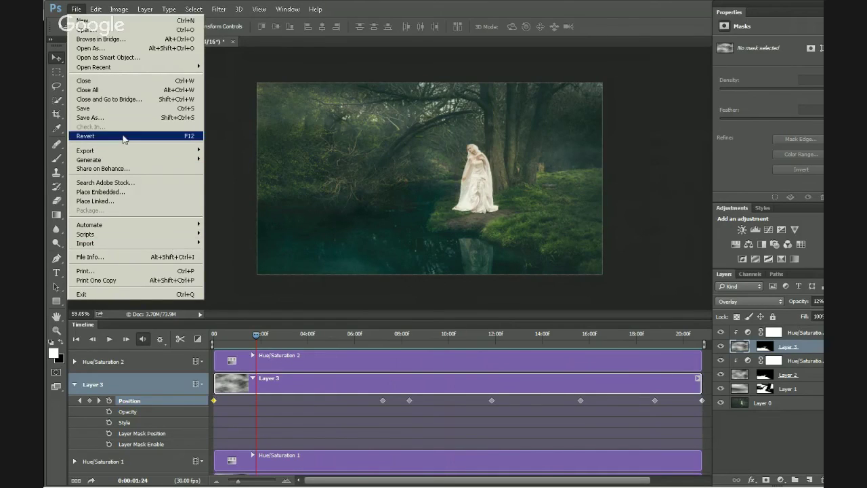
mouse_move(123, 151)
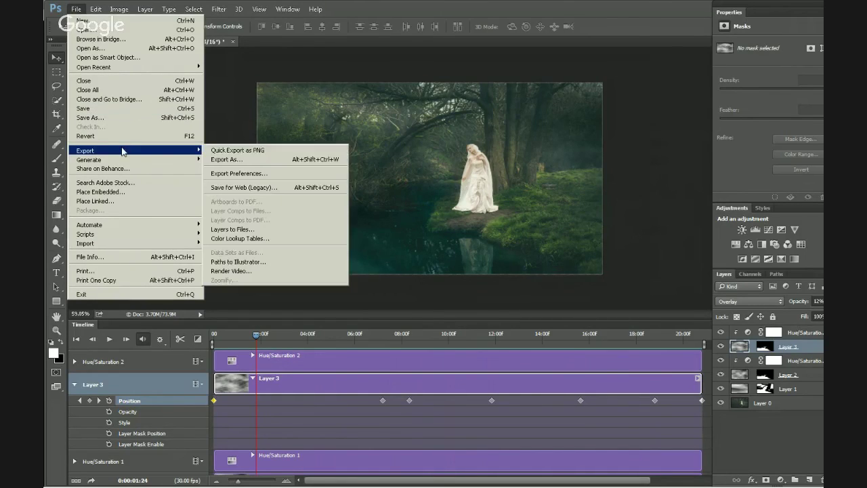
left_click(253, 189)
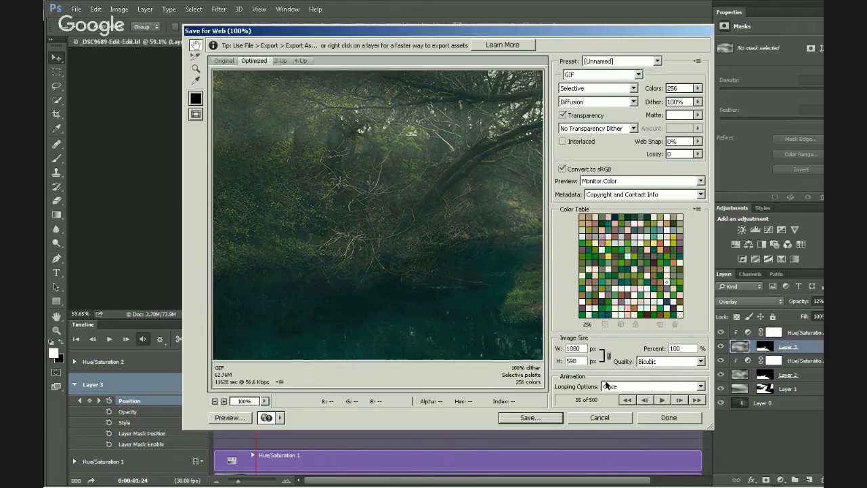
Keep 256 colours, set Looping Options to Forever, and open the Save Optimized As window.
left_click_drag(456, 283, 279, 232)
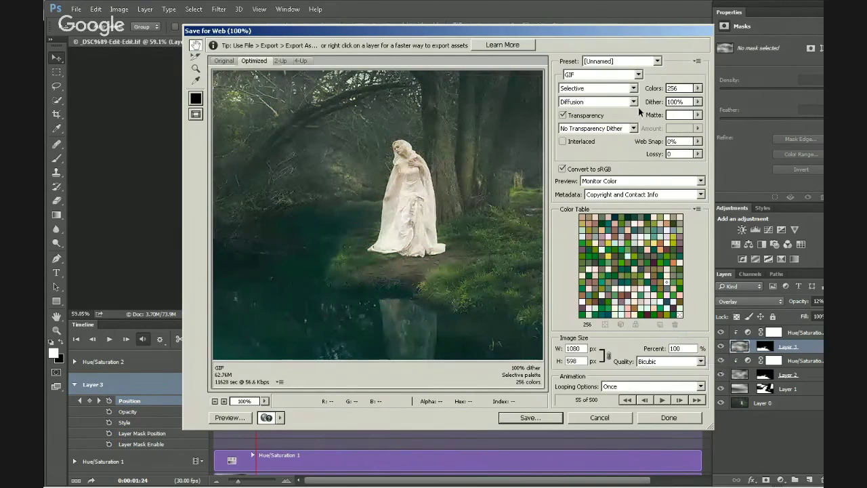
left_click(698, 88)
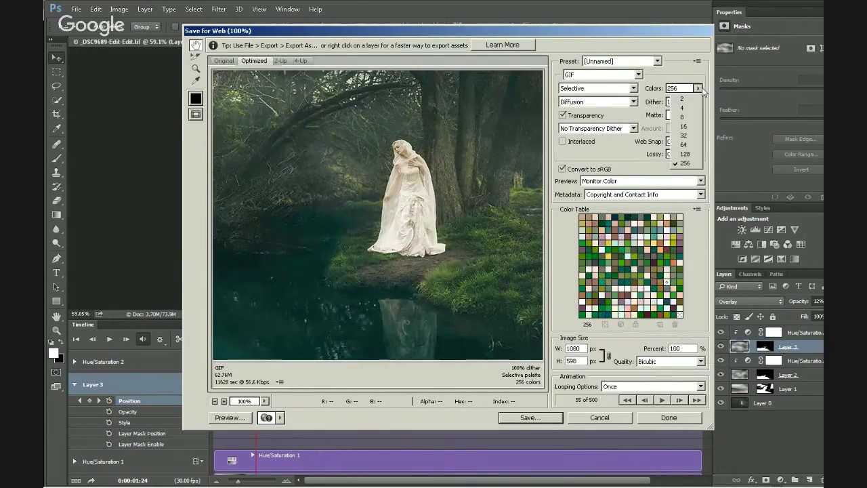
left_click(699, 89)
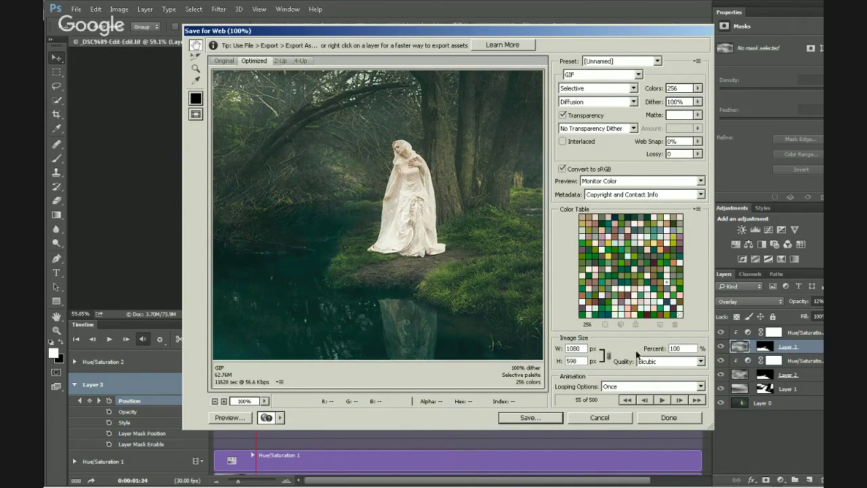
left_click(631, 388)
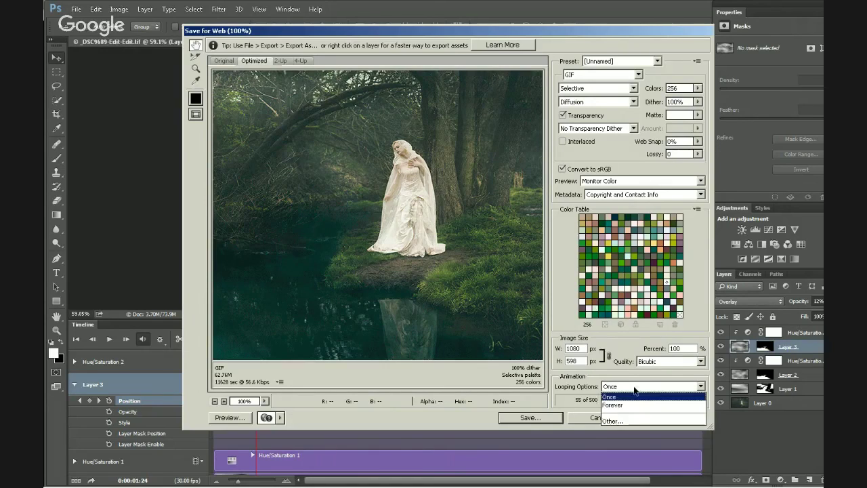
left_click(636, 403)
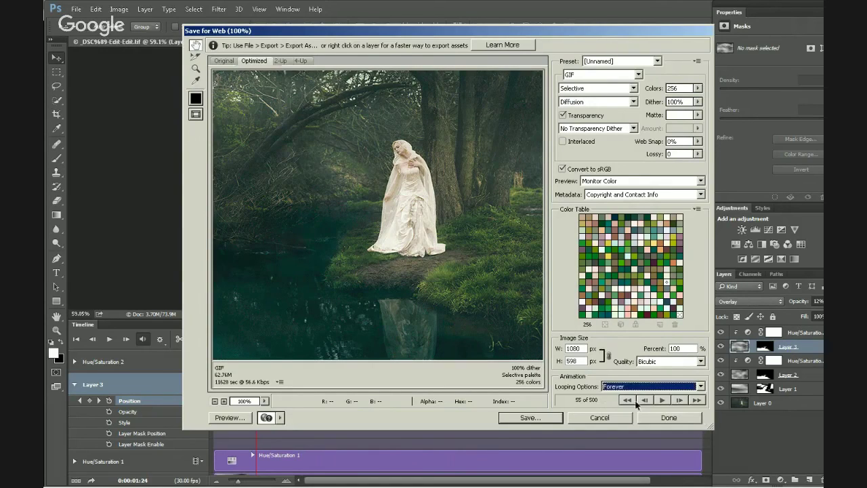
left_click(542, 421)
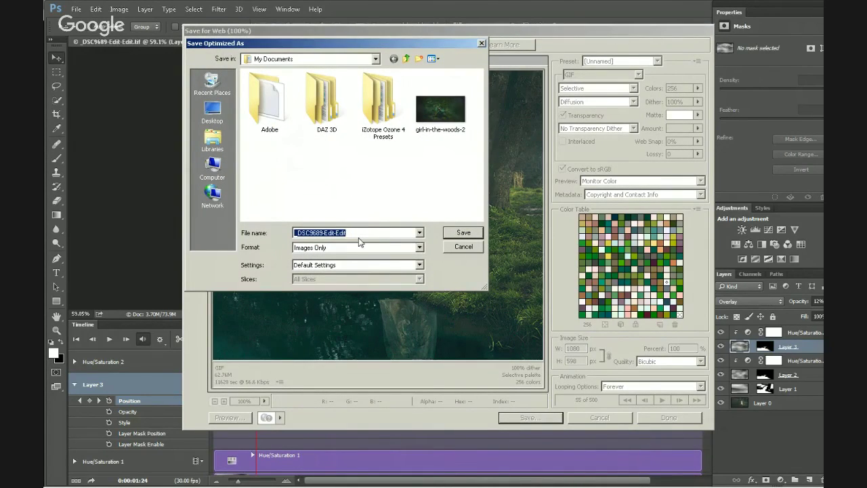
Save the looping GIF to My Documents as 'girl by the water'.
type("girl")
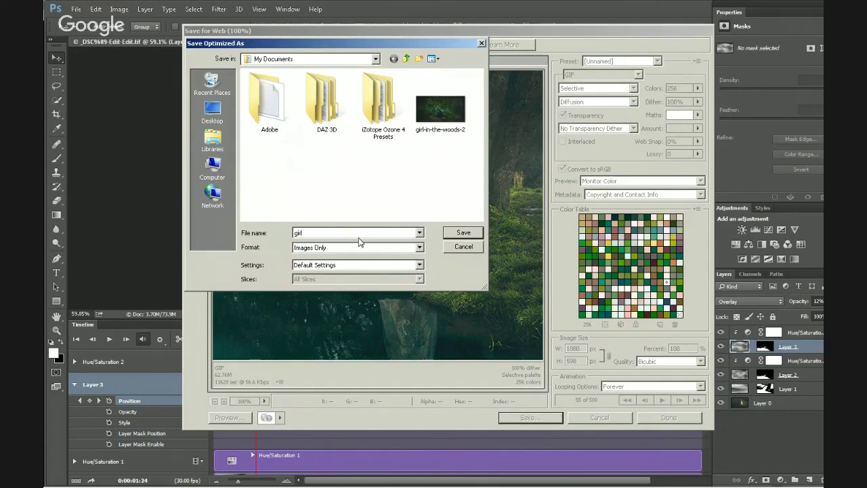
type(" by the water")
left_click(470, 231)
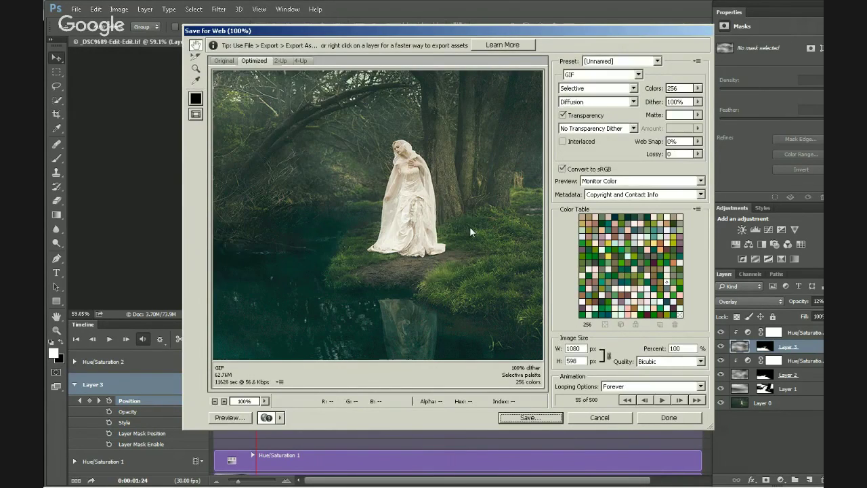